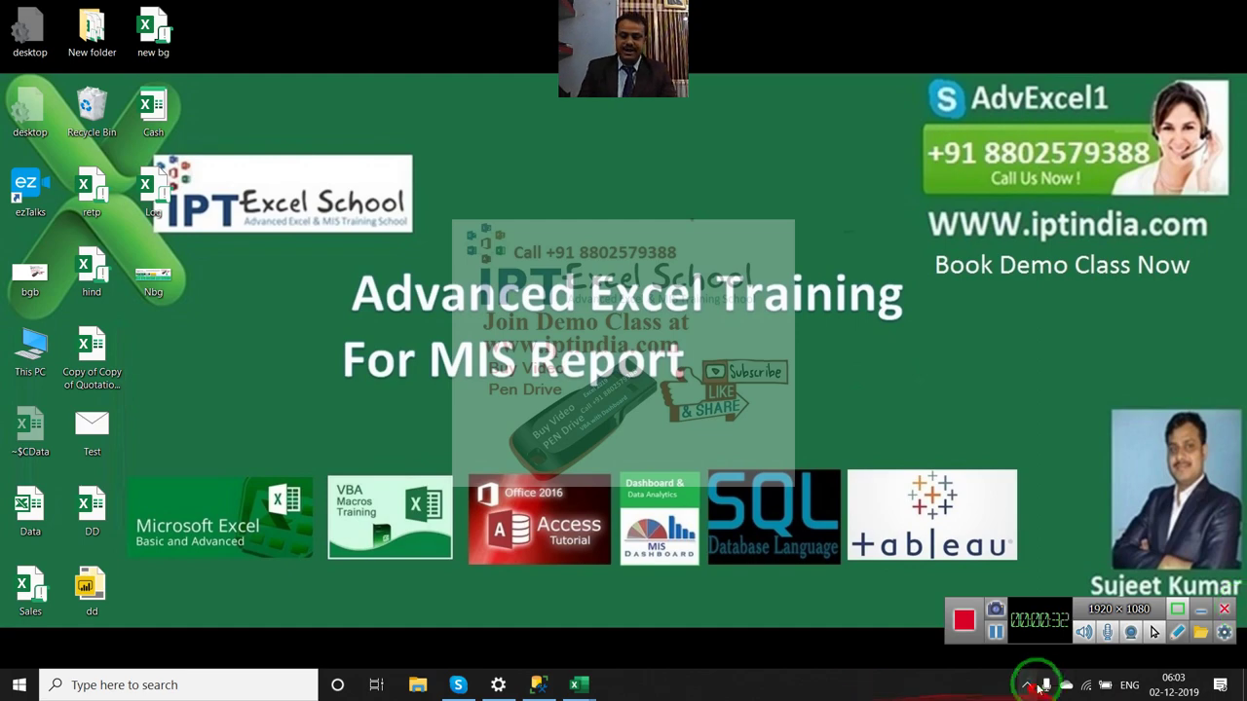
Bring Book1 to the front and hide Sheet1.
mouse_move(587, 685)
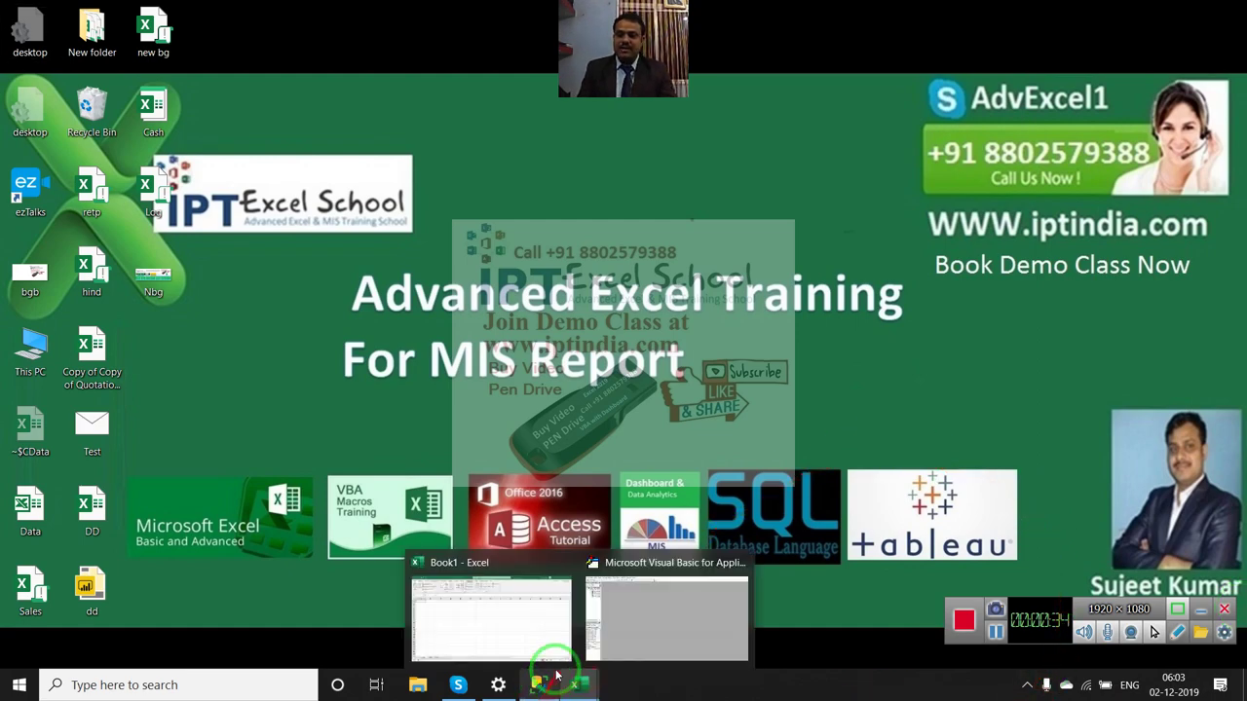
left_click(501, 630)
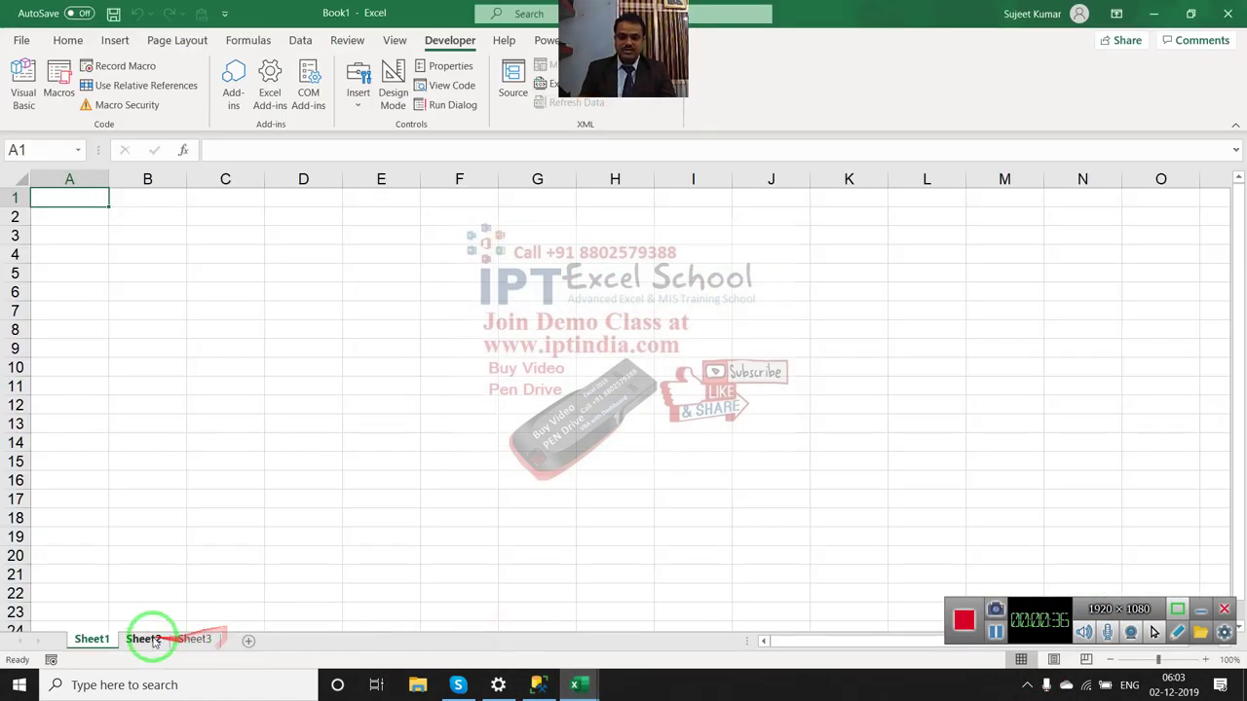
right_click(91, 639)
left_click(134, 580)
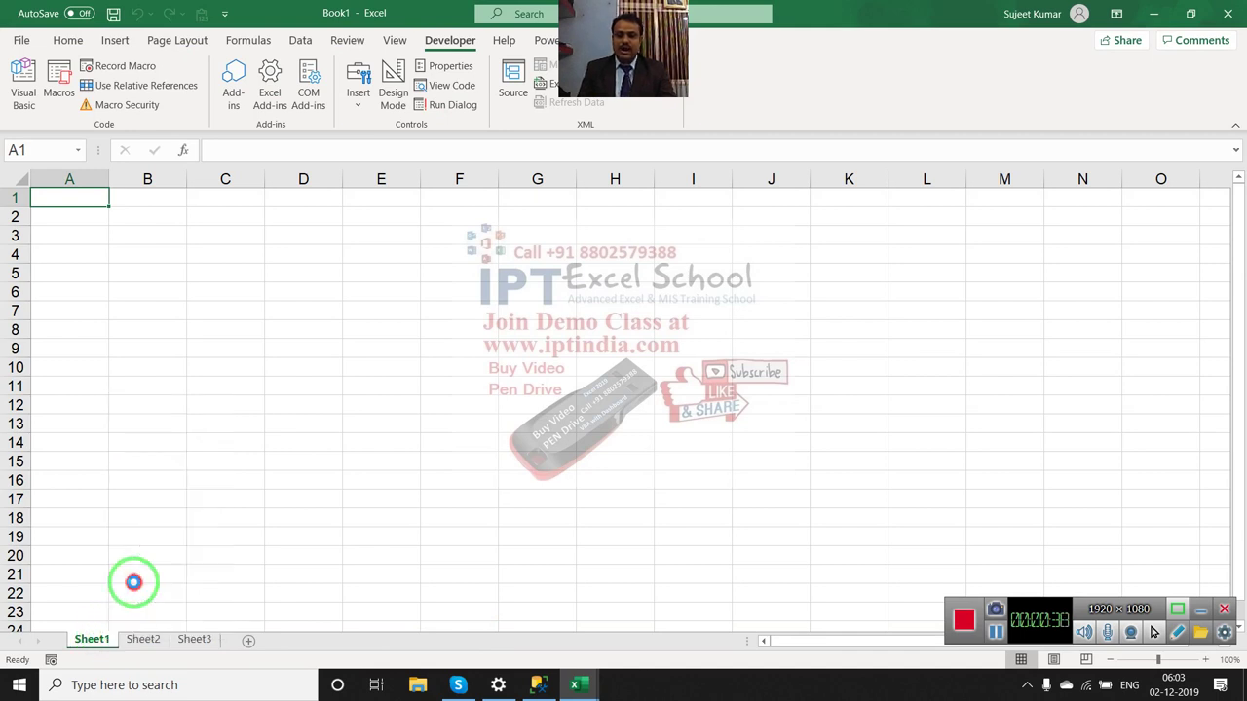
Unhide Sheet1 from Sheet2's tab menu so all three sheets show, then return to Home.
right_click(107, 635)
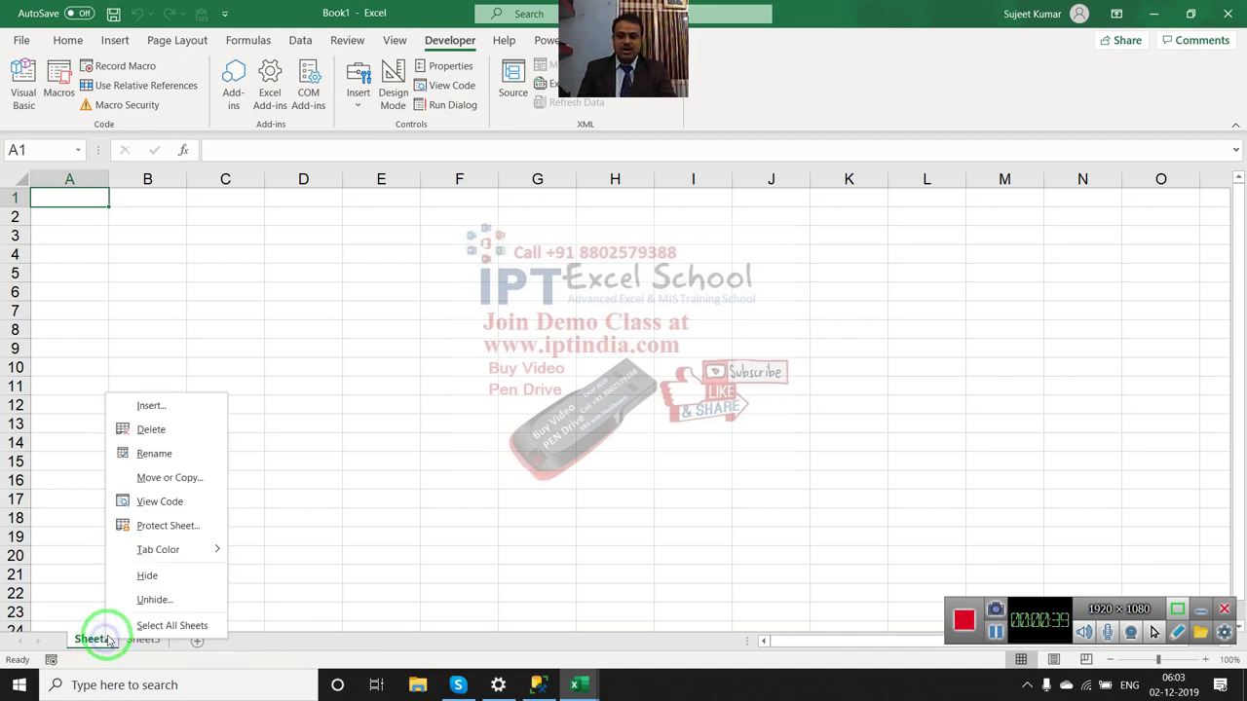
left_click(148, 599)
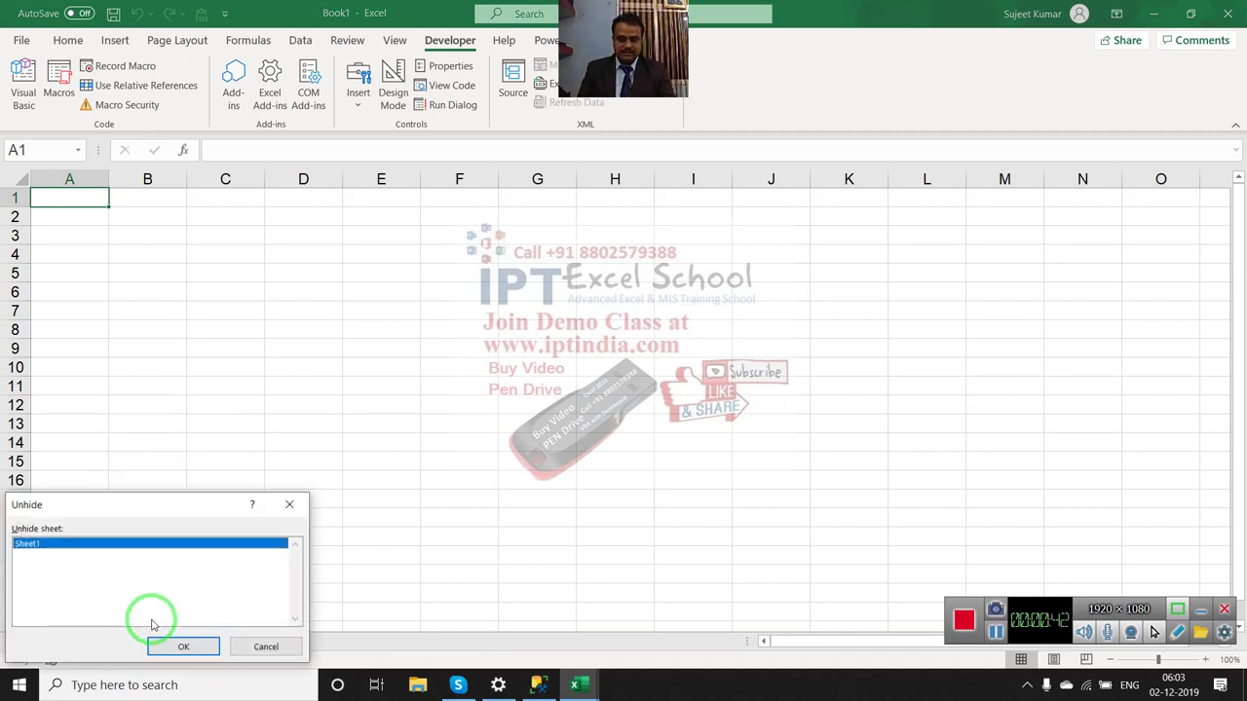
left_click(178, 647)
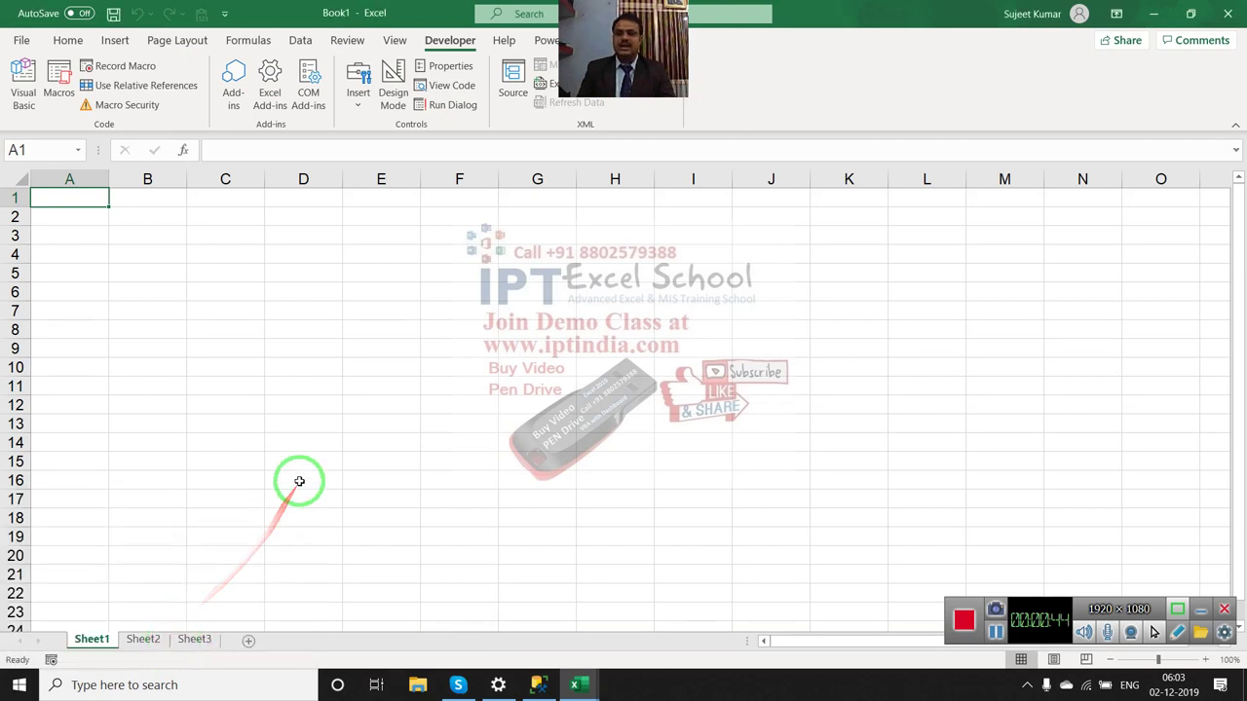
left_click(76, 44)
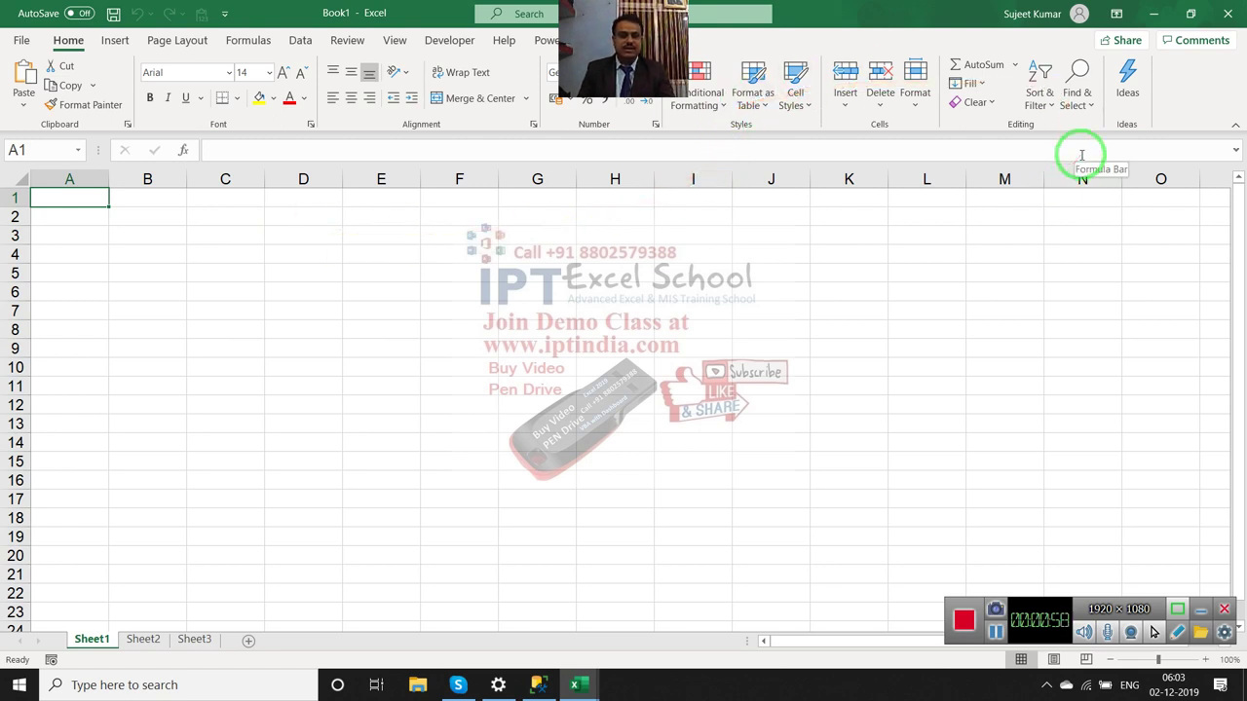
Minimise Book1, refresh the desktop, then drag across the desktop area.
left_click(1153, 13)
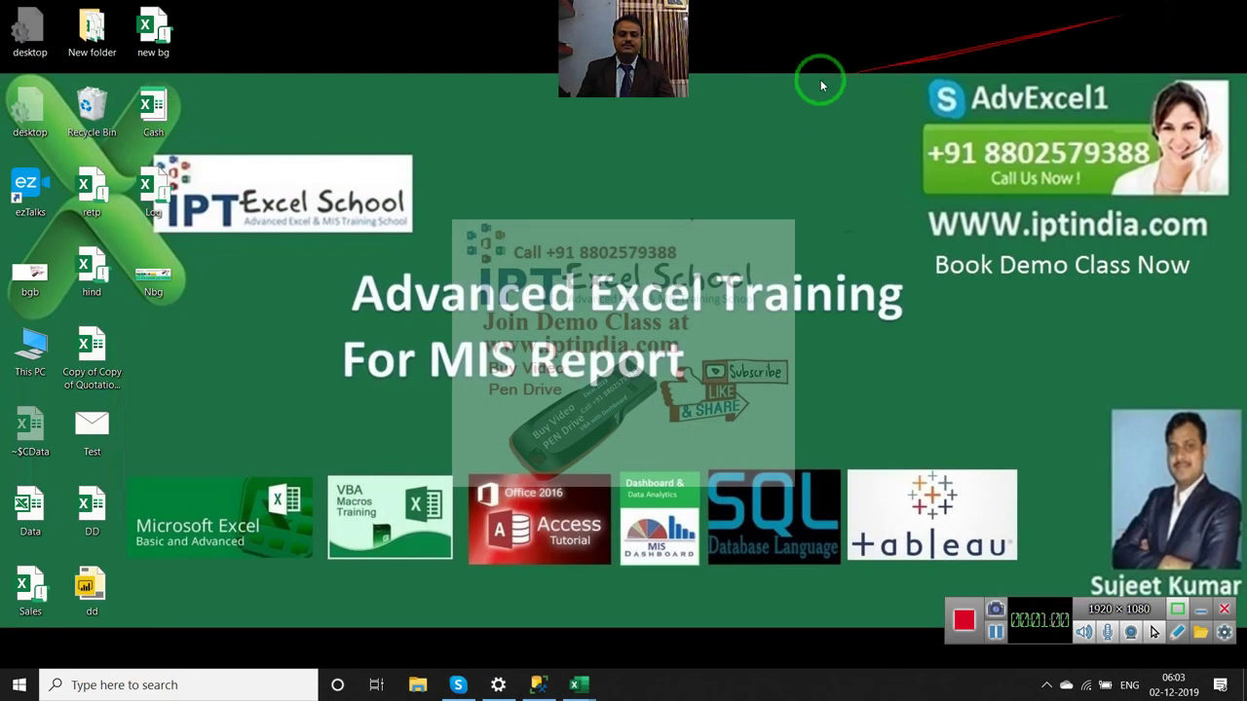
right_click(748, 118)
left_click(800, 160)
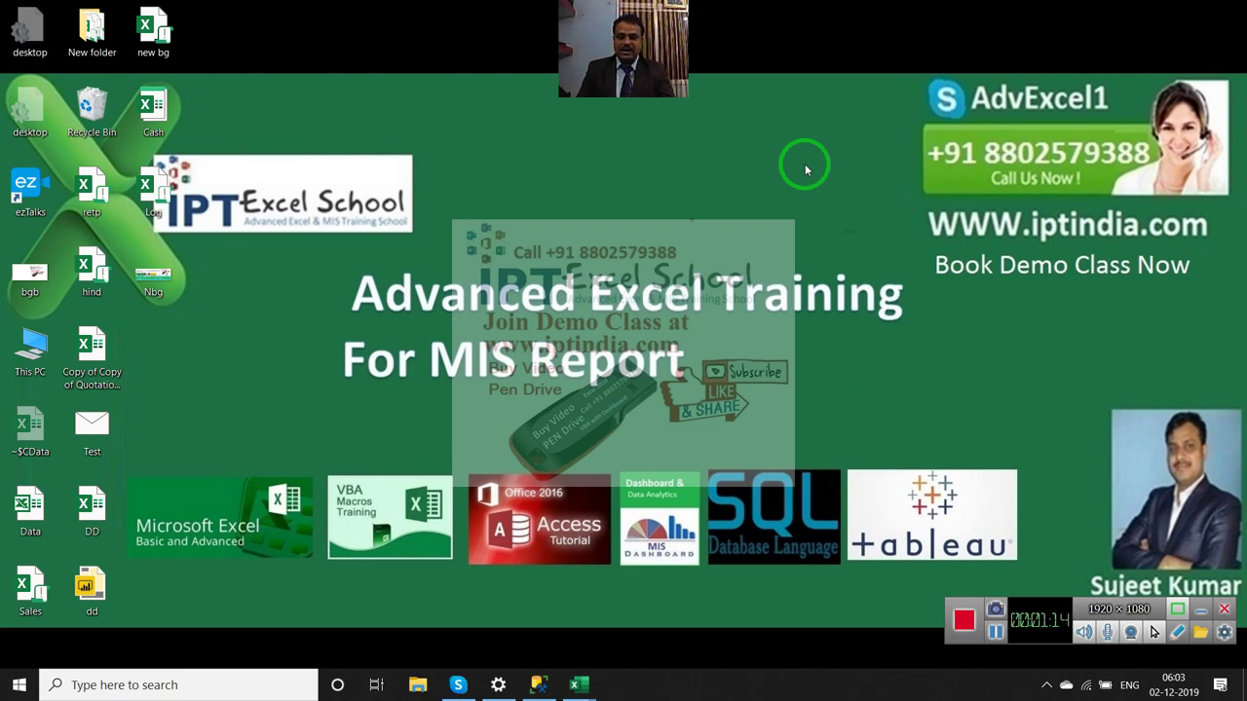
left_click_drag(802, 174, 781, 380)
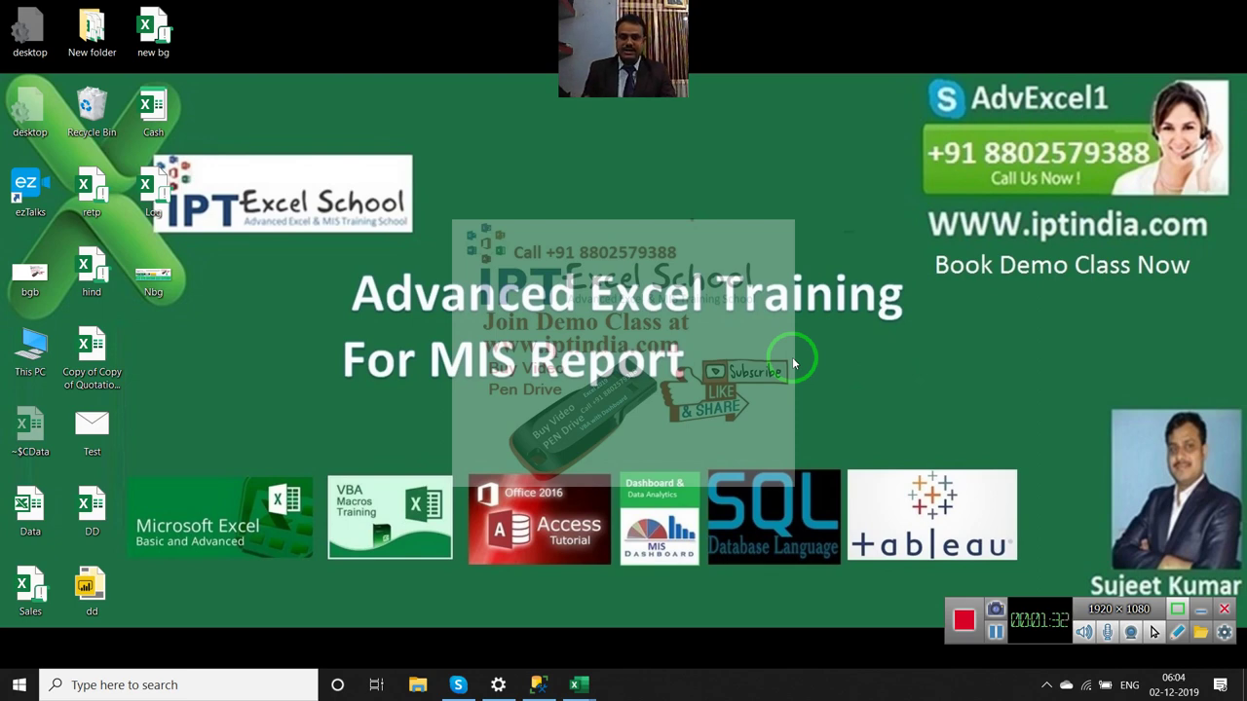
mouse_move(904, 185)
left_mouse_down()
mouse_move(1149, 259)
mouse_move(1213, 256)
left_mouse_up()
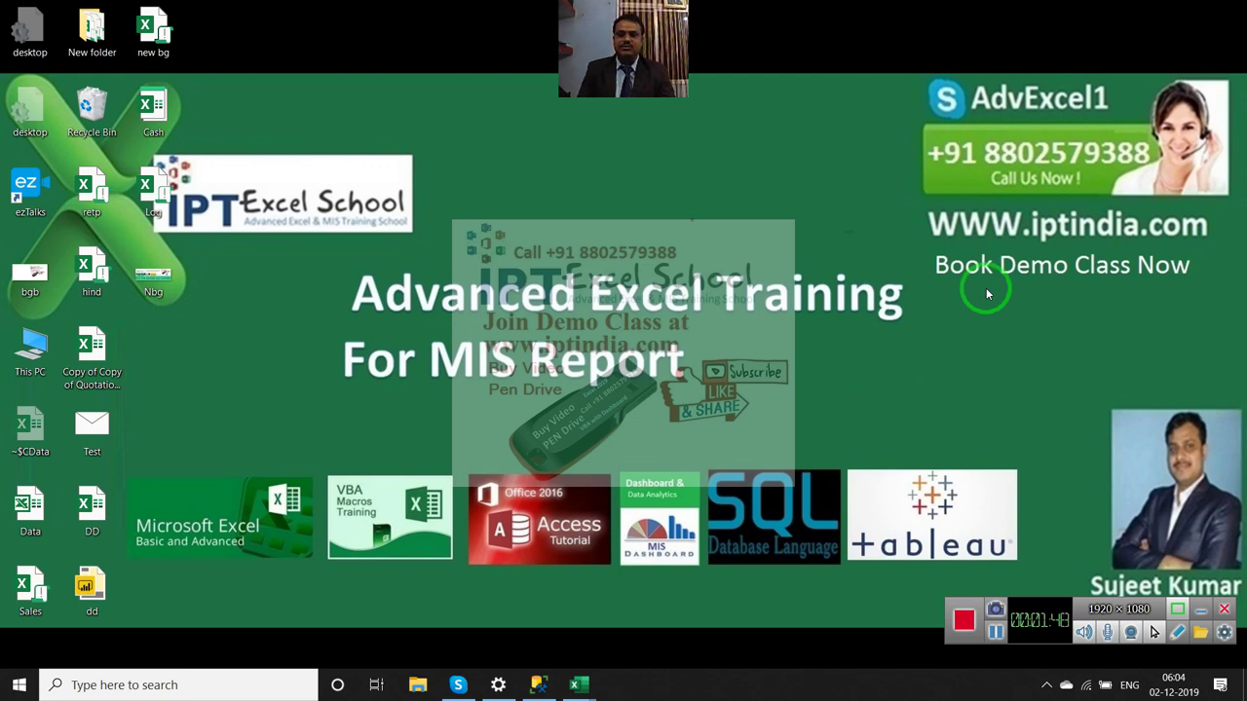
mouse_move(926, 133)
left_mouse_down()
mouse_move(1133, 166)
mouse_move(1062, 287)
left_mouse_up()
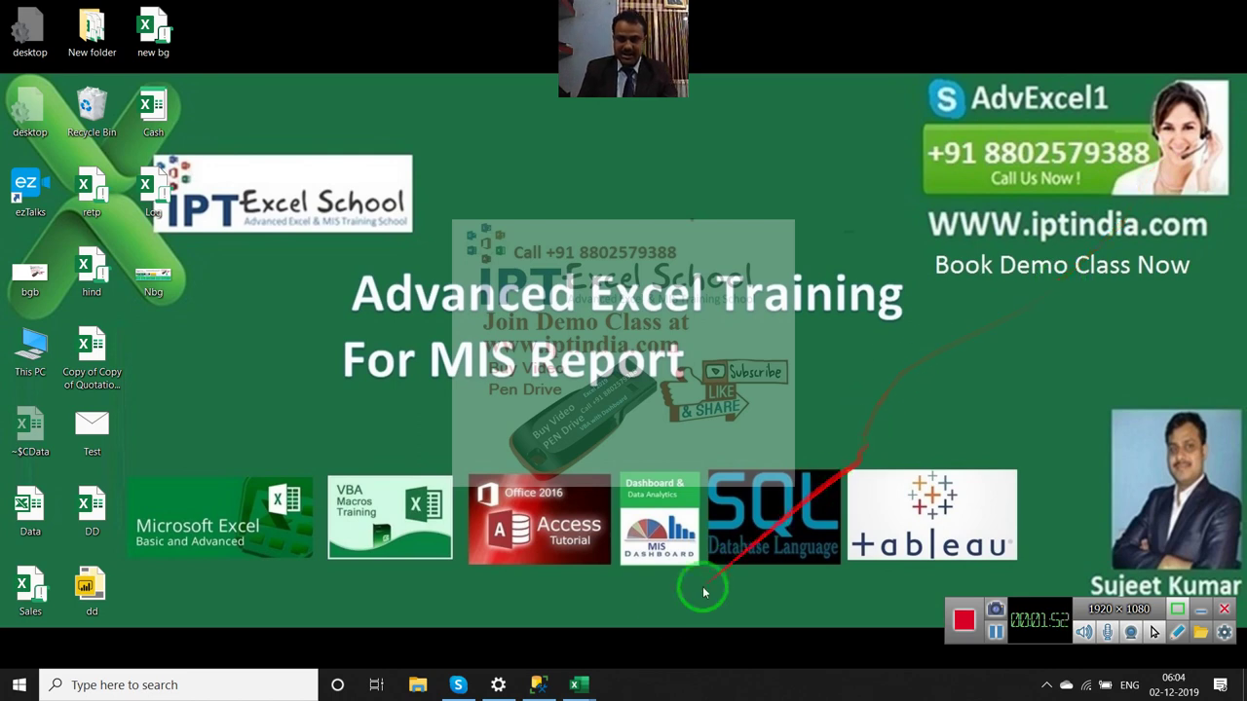
Bring Book1 back from the taskbar preview and hide Sheet1.
mouse_move(591, 679)
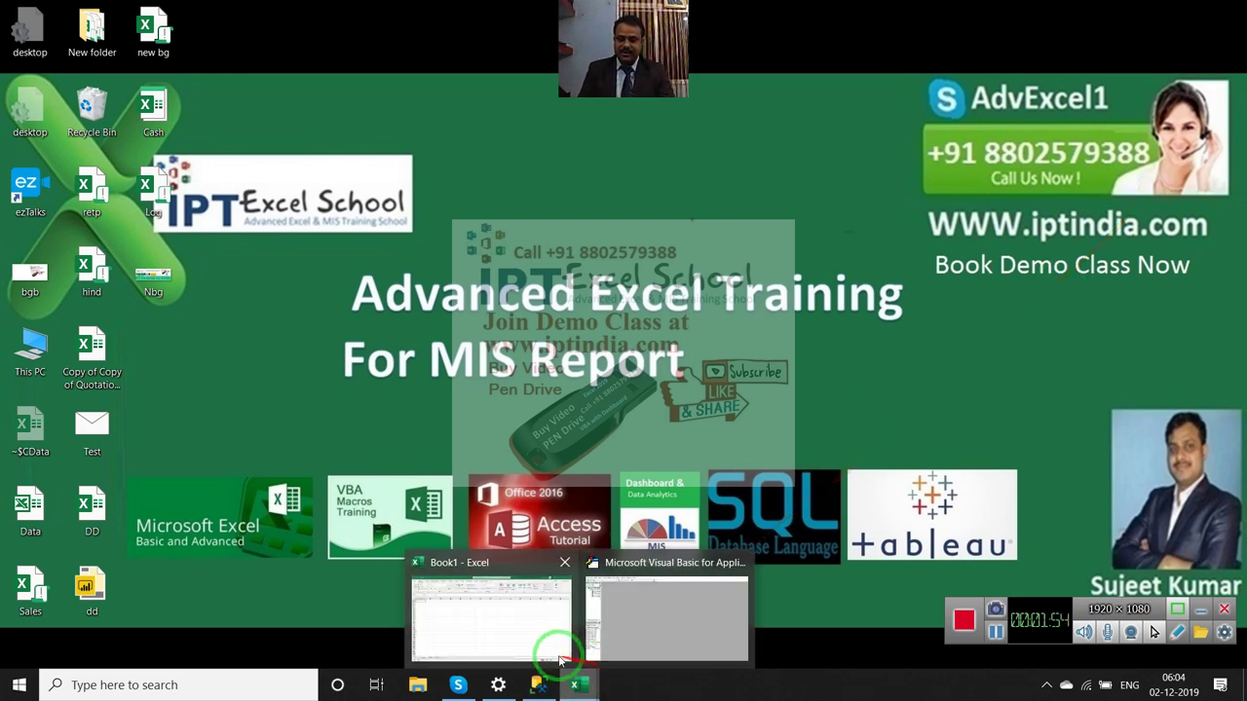
left_click_drag(506, 640, 847, 322)
left_click_drag(1226, 66, 407, 330)
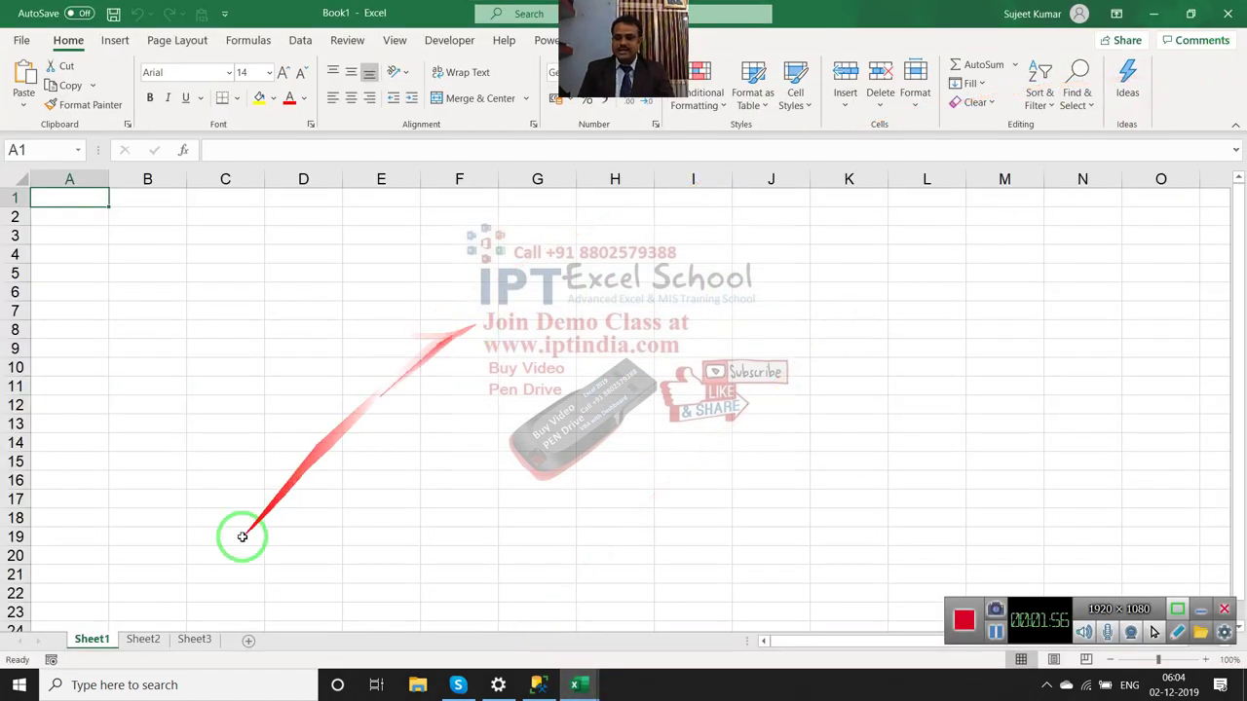
right_click(91, 639)
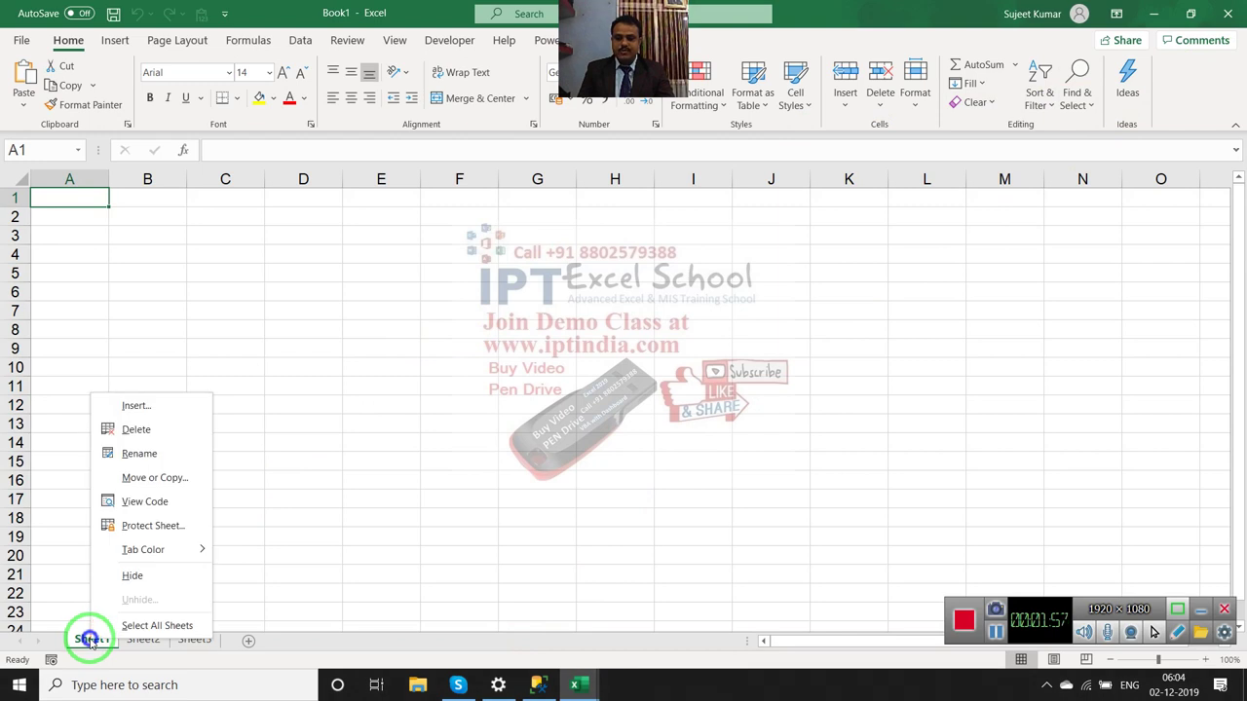
left_click(117, 576)
Unhide Sheet1 again via Sheet2's tab menu and show the Review tools.
right_click(93, 638)
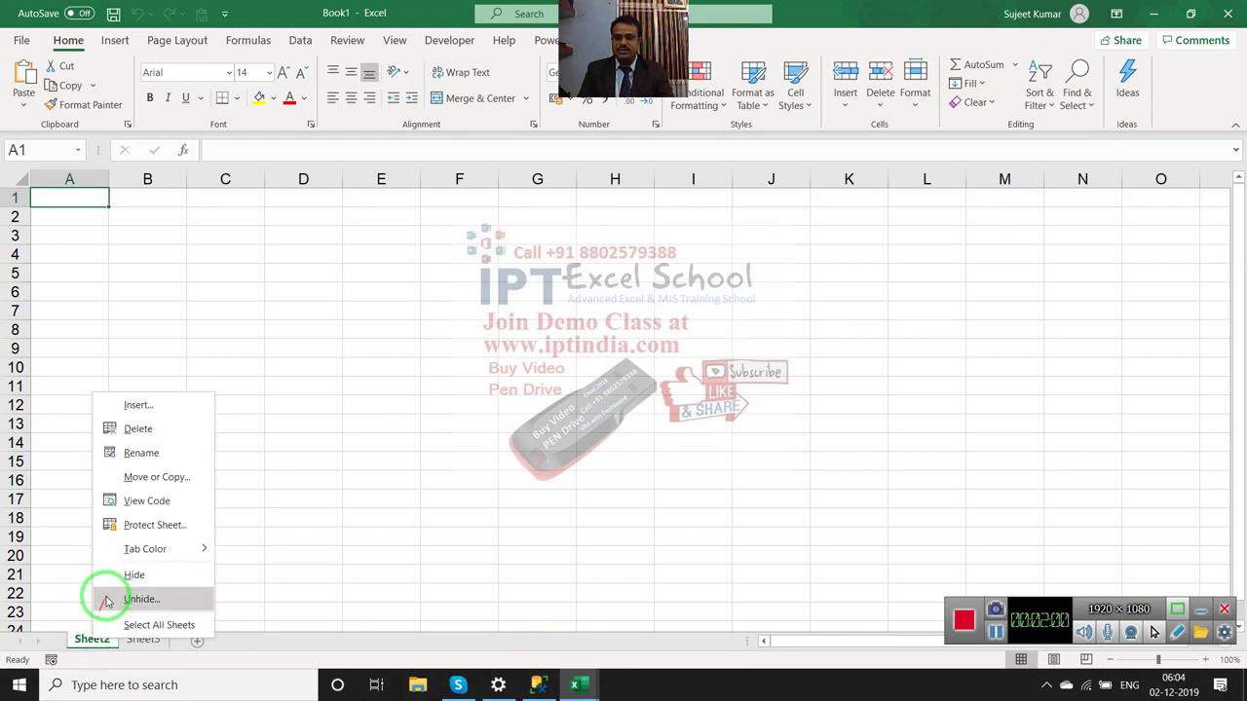
left_click(109, 597)
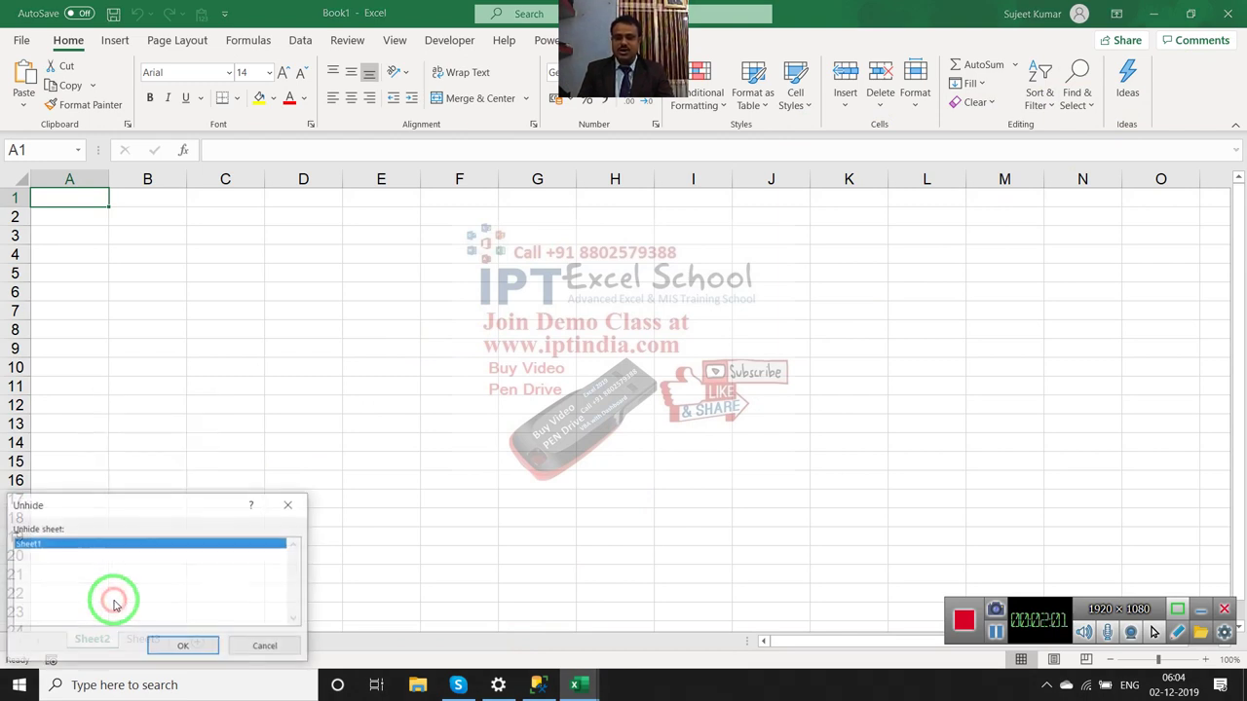
left_click(176, 646)
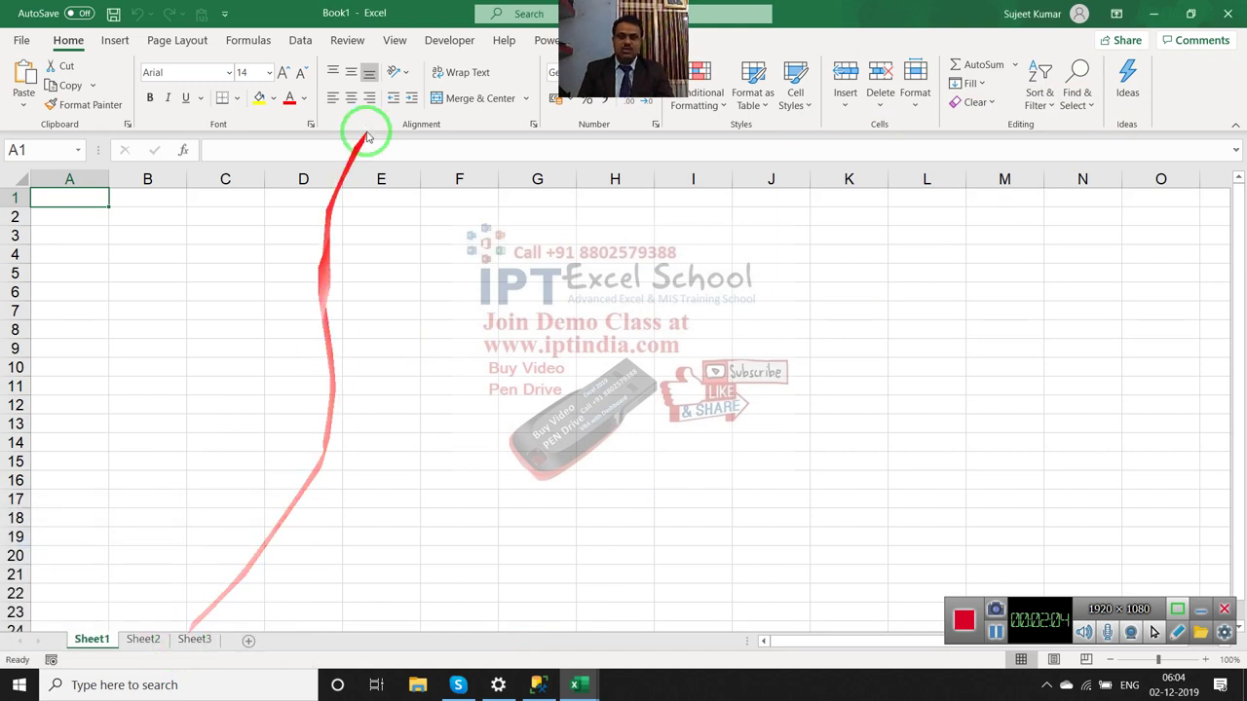
left_click(350, 44)
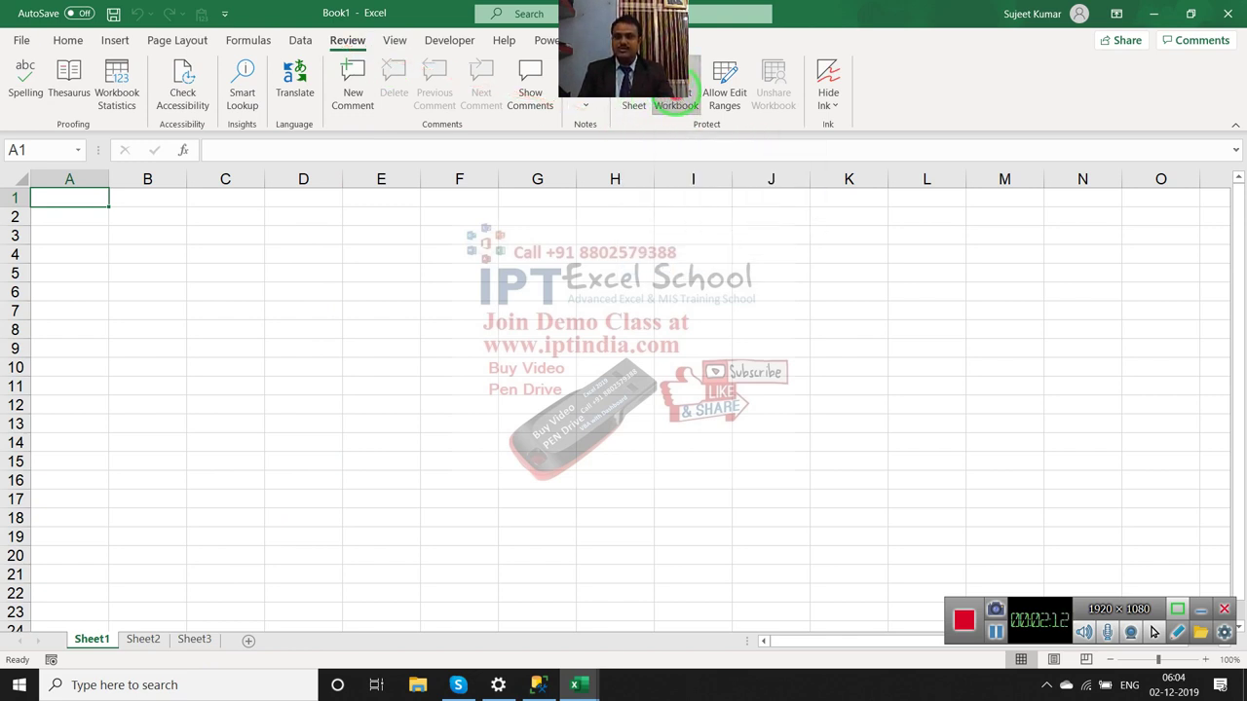
Protect Book1's structure with a password, entering and confirming it.
left_click(675, 98)
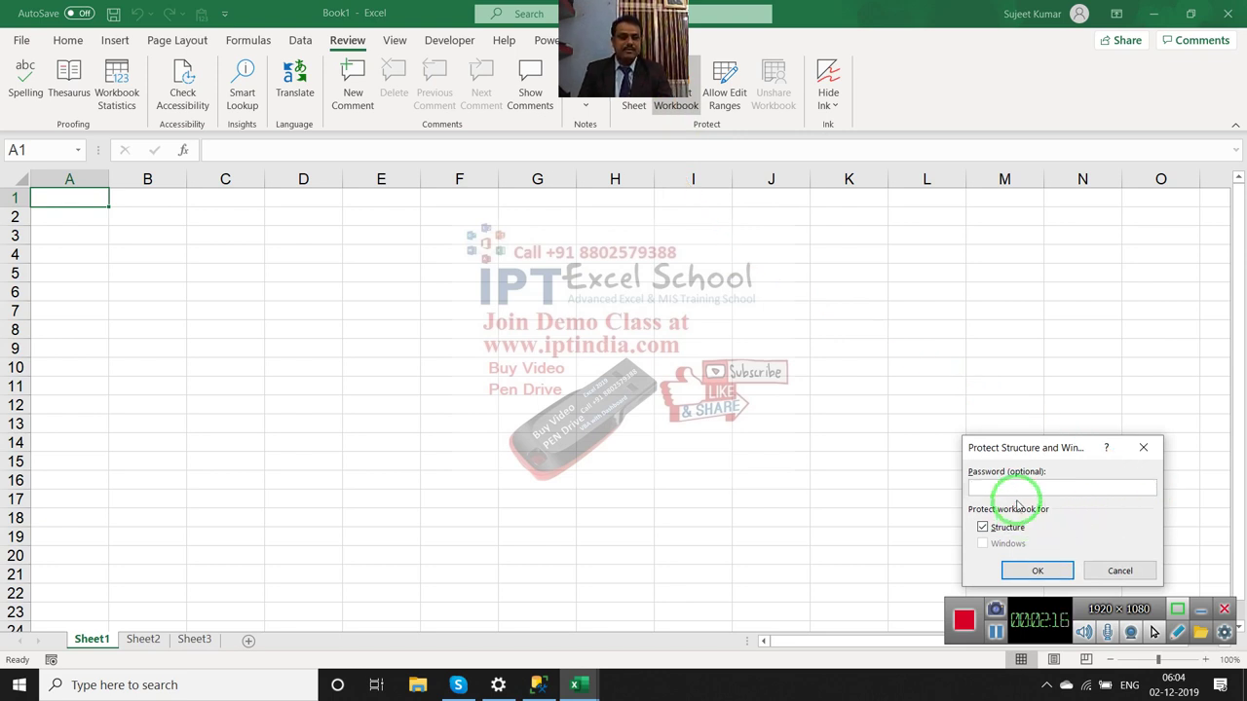
type("1")
key("Return")
type("1")
key("Return")
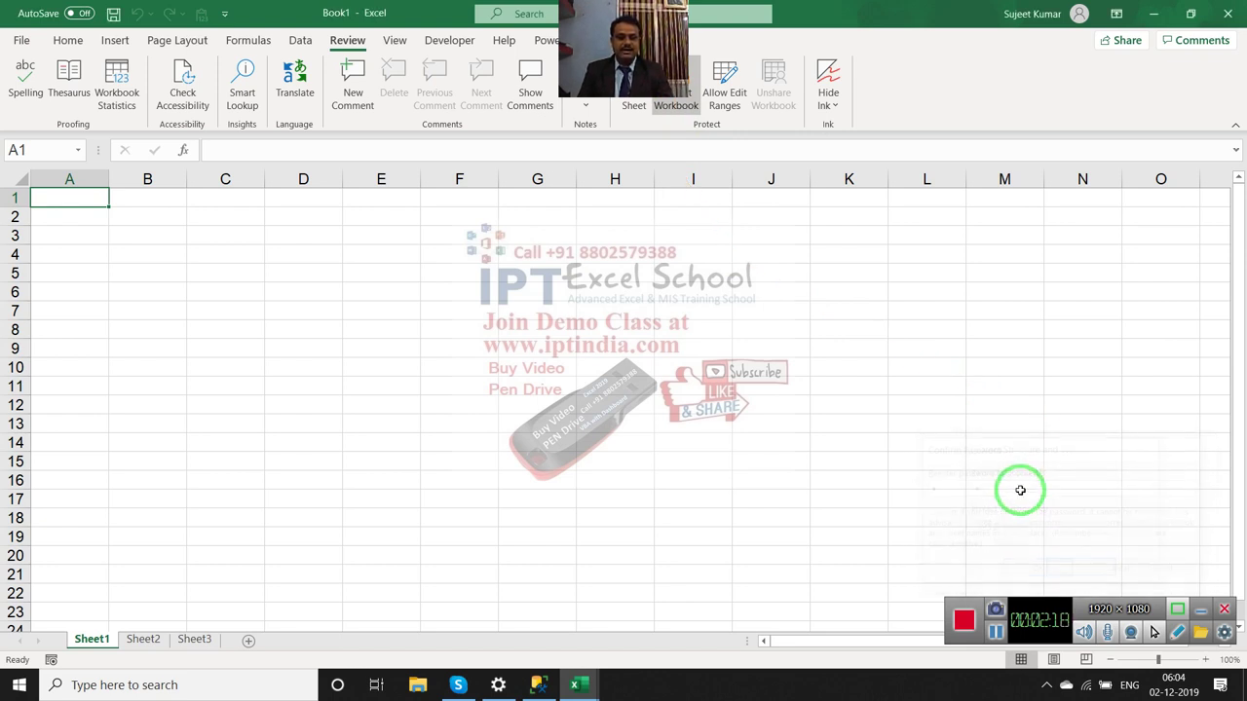
Check Sheet1's tab menu to see the sheet commands are now greyed out.
right_click(90, 641)
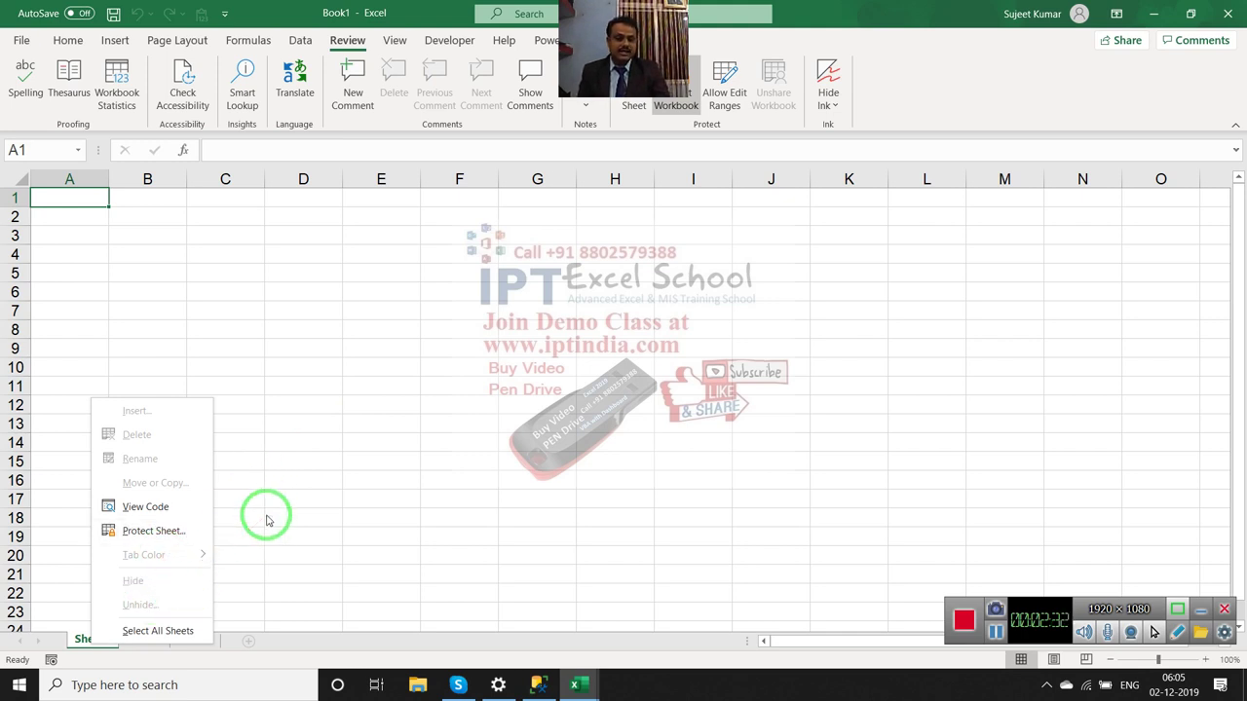
left_click(292, 495)
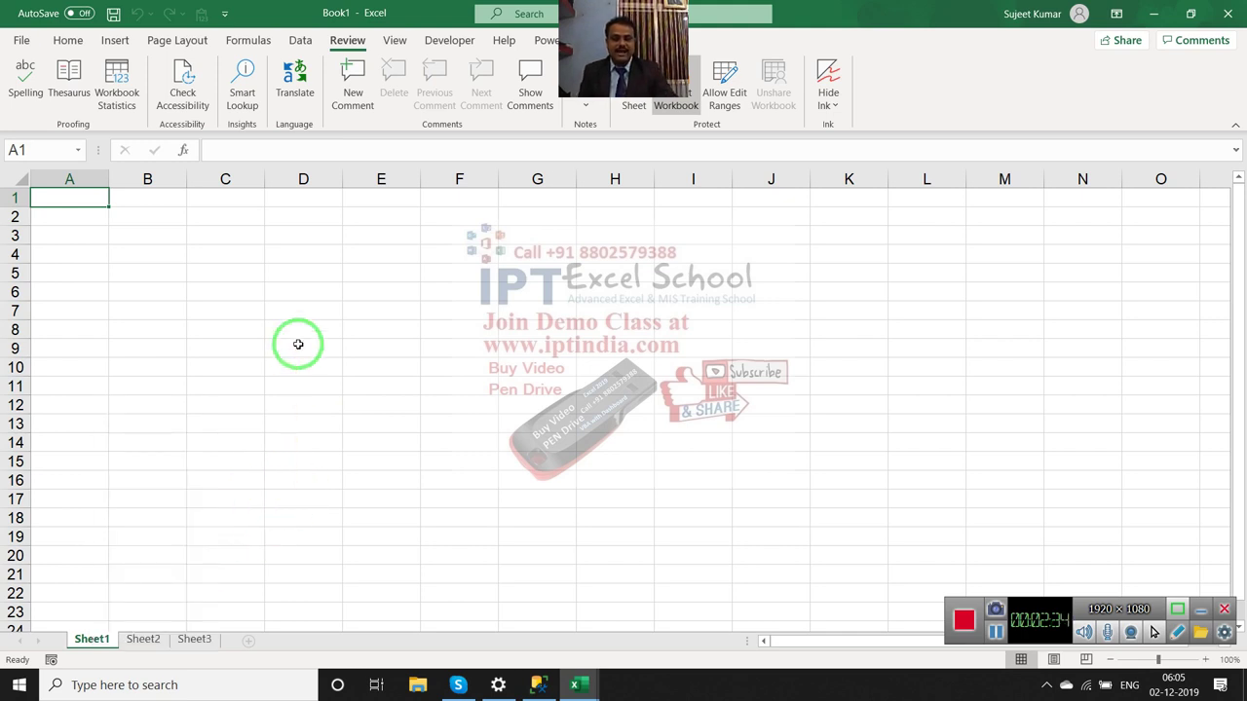
right_click(89, 634)
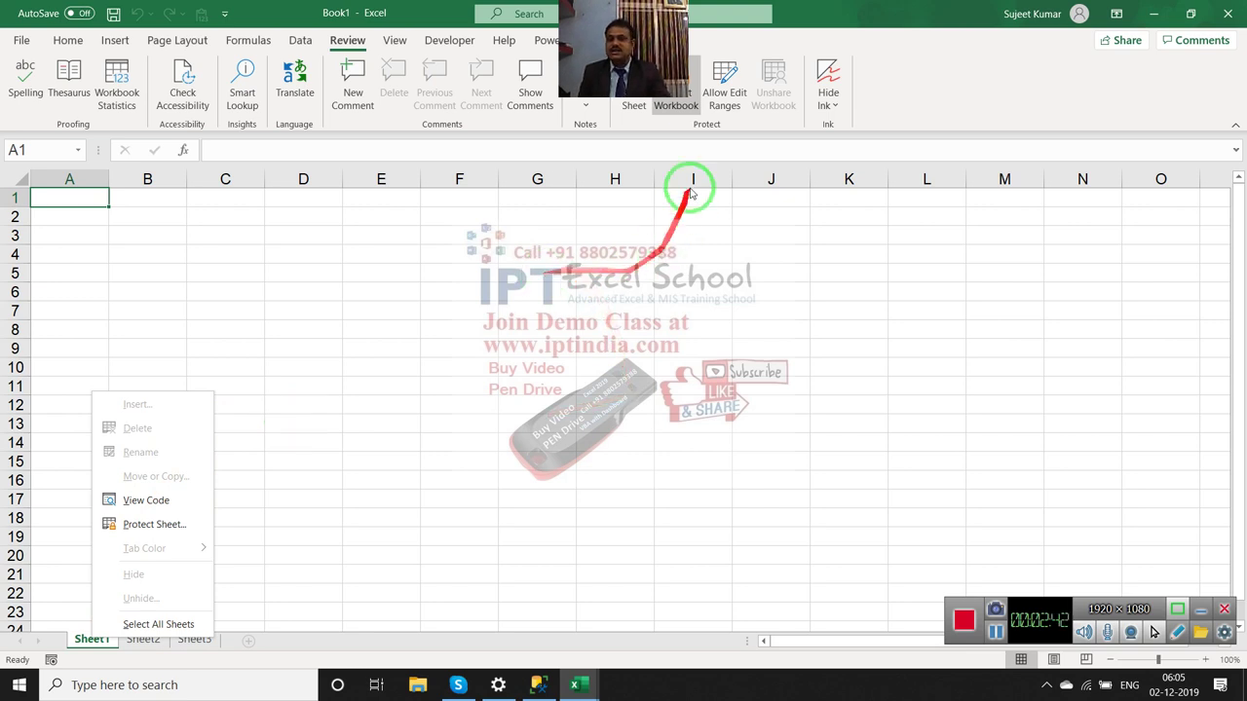
Unprotect the workbook structure by entering its password.
left_click(659, 103)
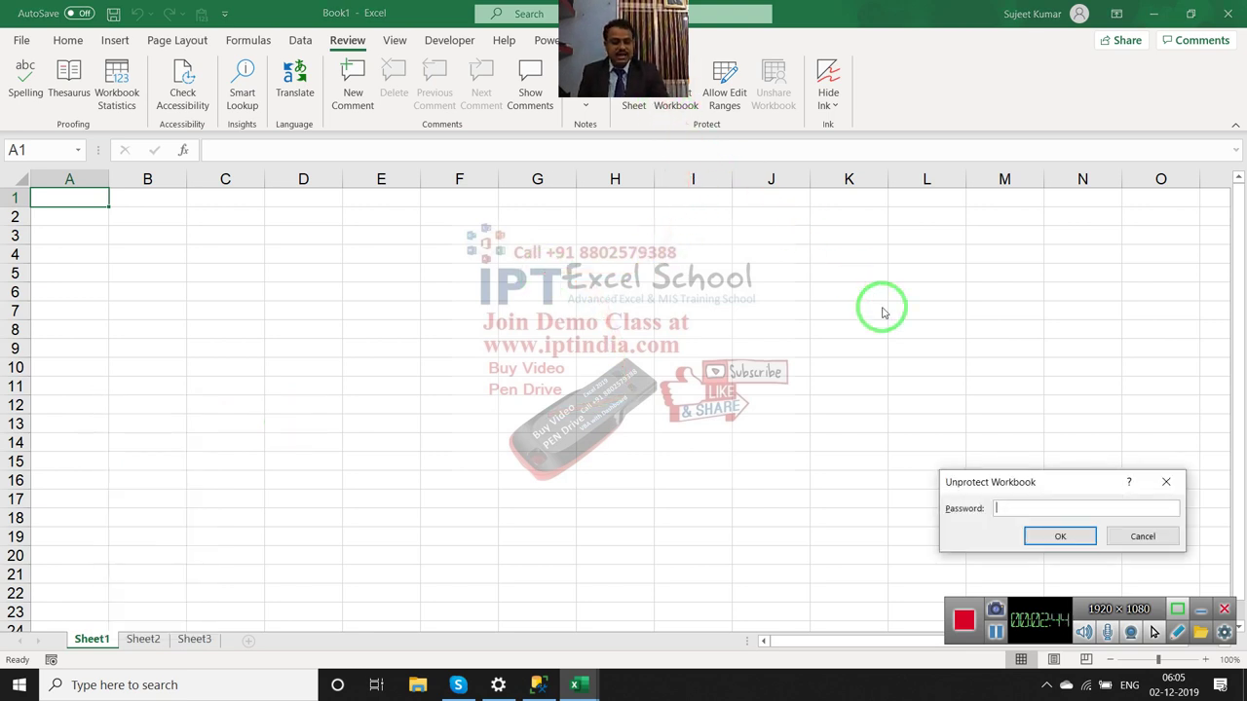
type("1")
key("Return")
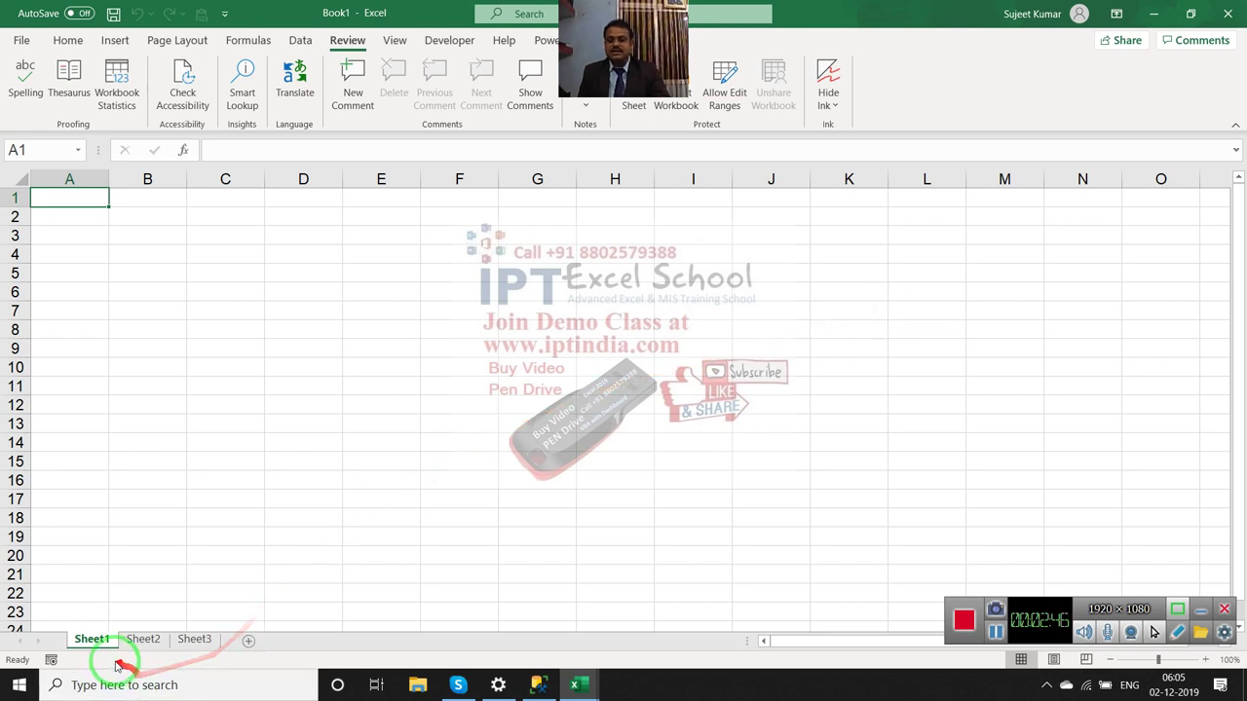
Confirm Sheet1's tab commands work again and show the Developer tools.
right_click(109, 643)
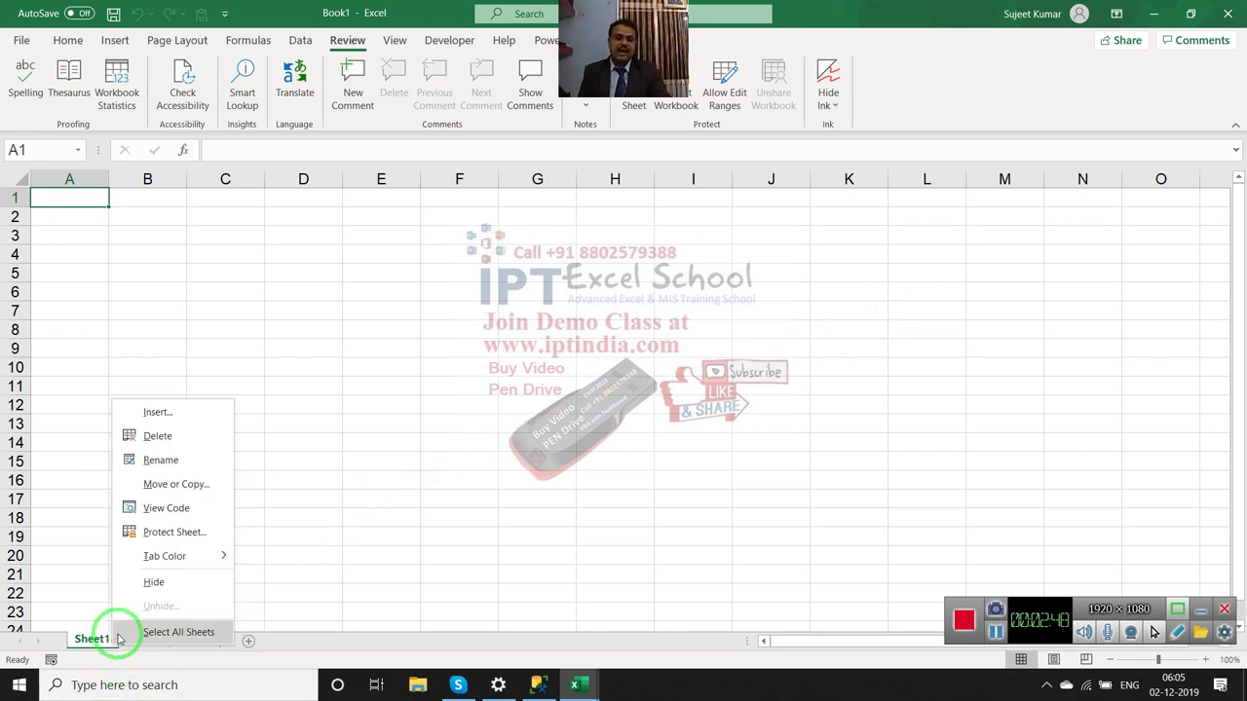
left_click(418, 473)
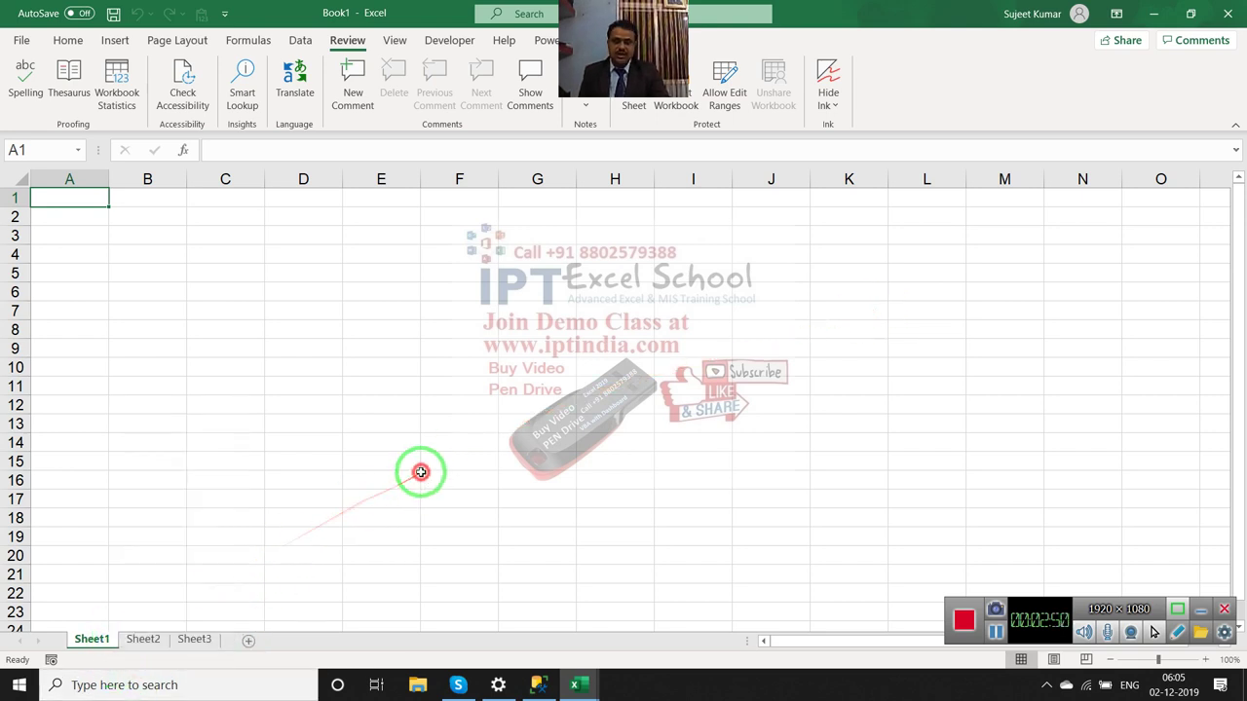
left_click(456, 44)
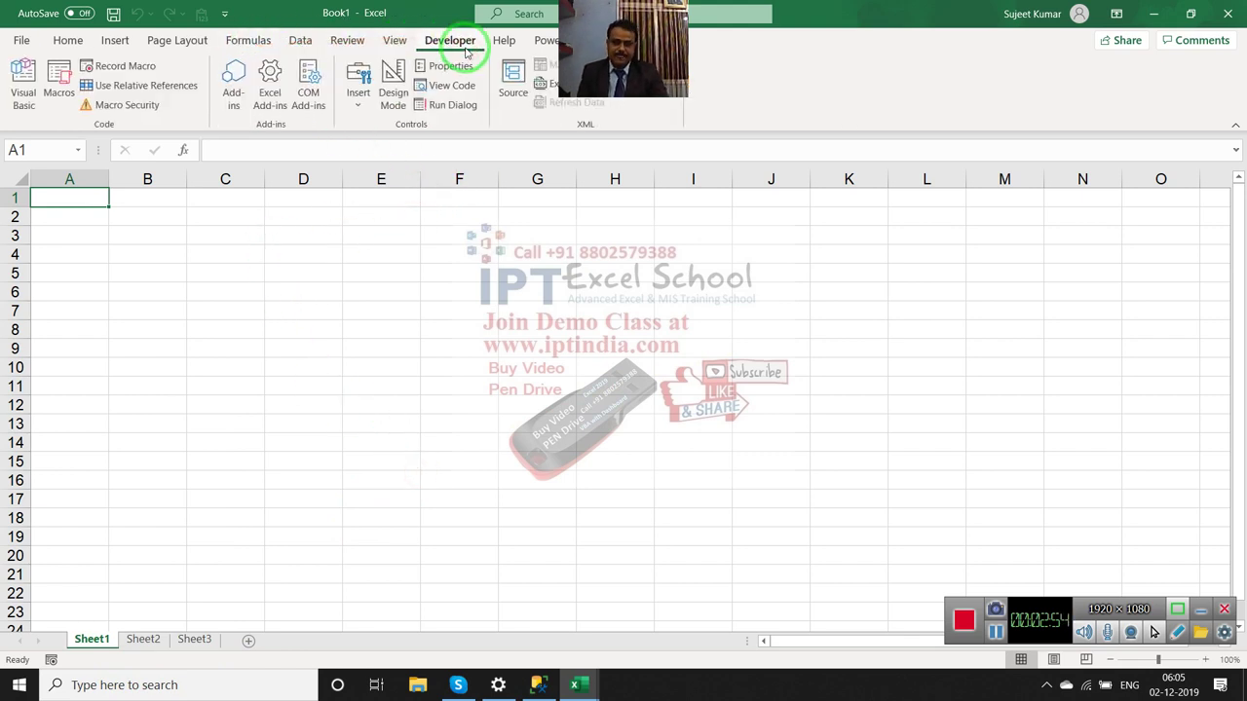
Open Excel Options, view Developer ticked under Customize Ribbon, then return to General.
left_click(20, 43)
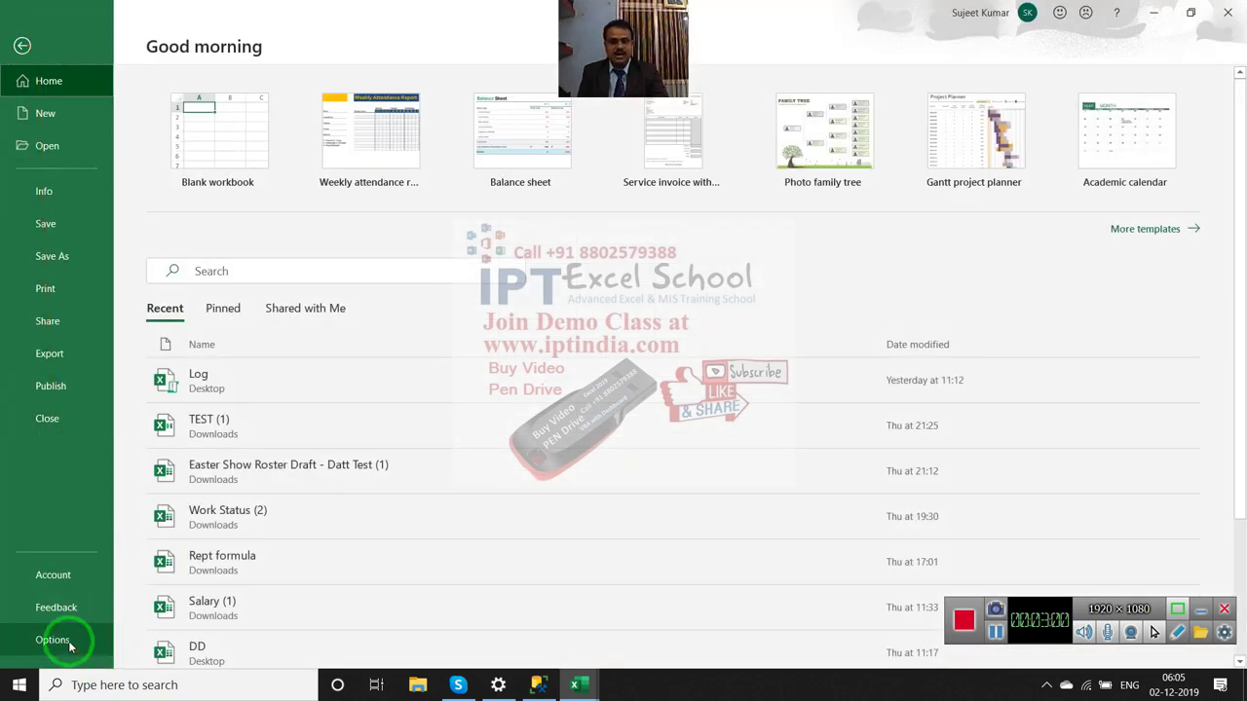
left_click(14, 52)
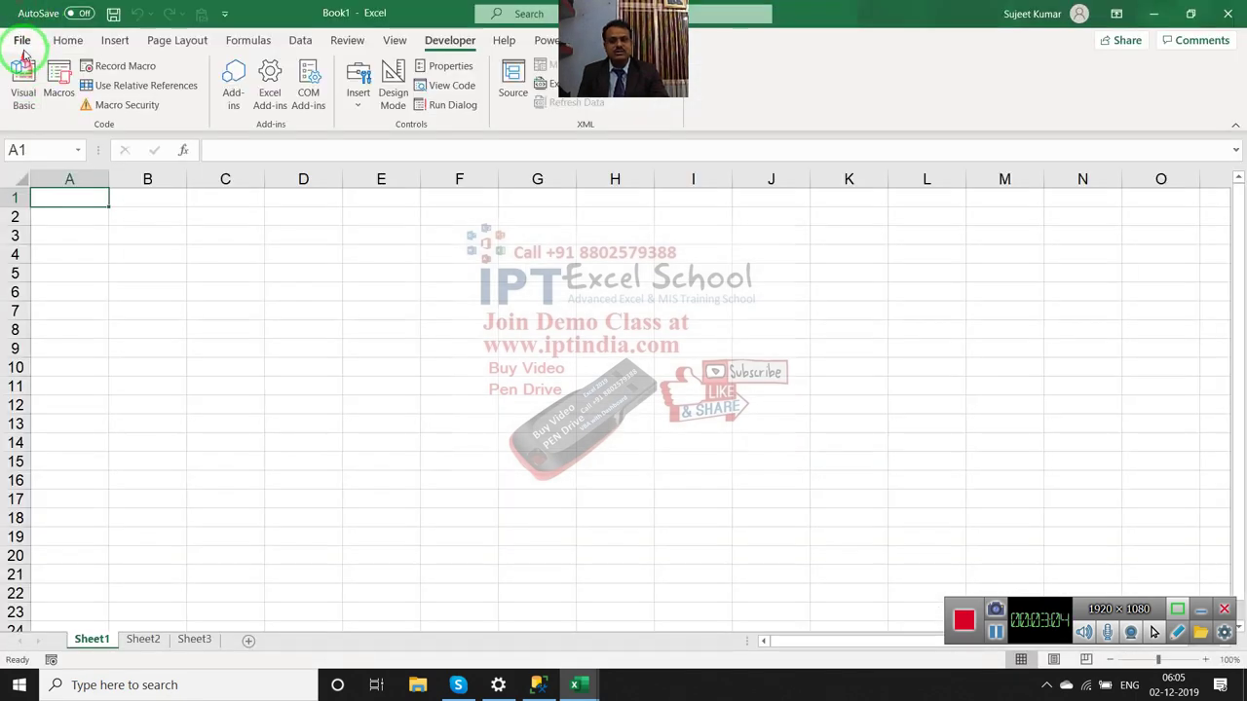
left_click(20, 42)
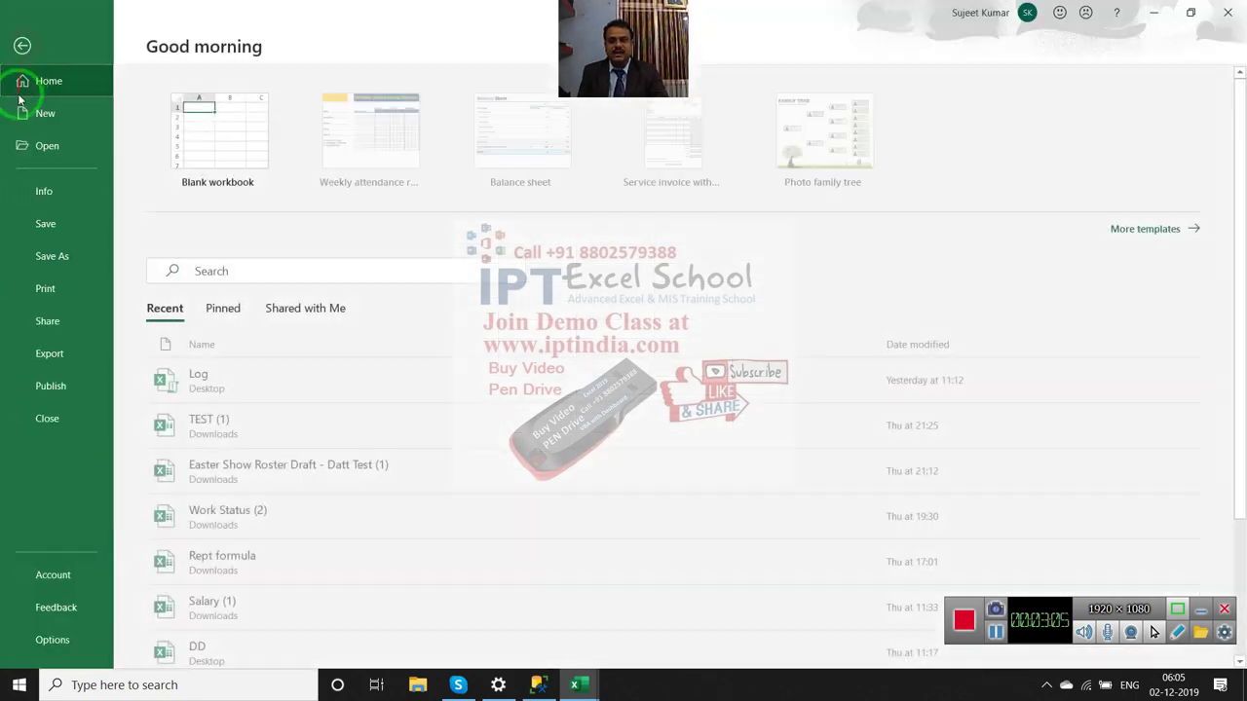
left_click(106, 638)
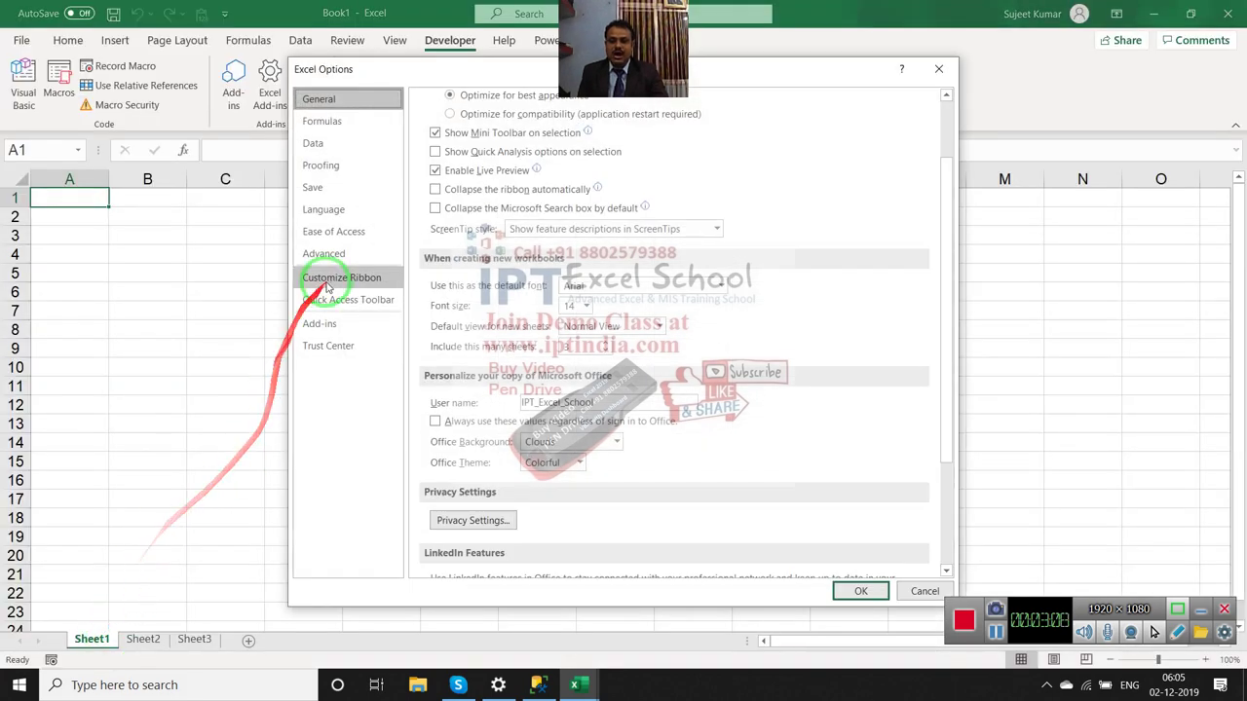
left_click(331, 283)
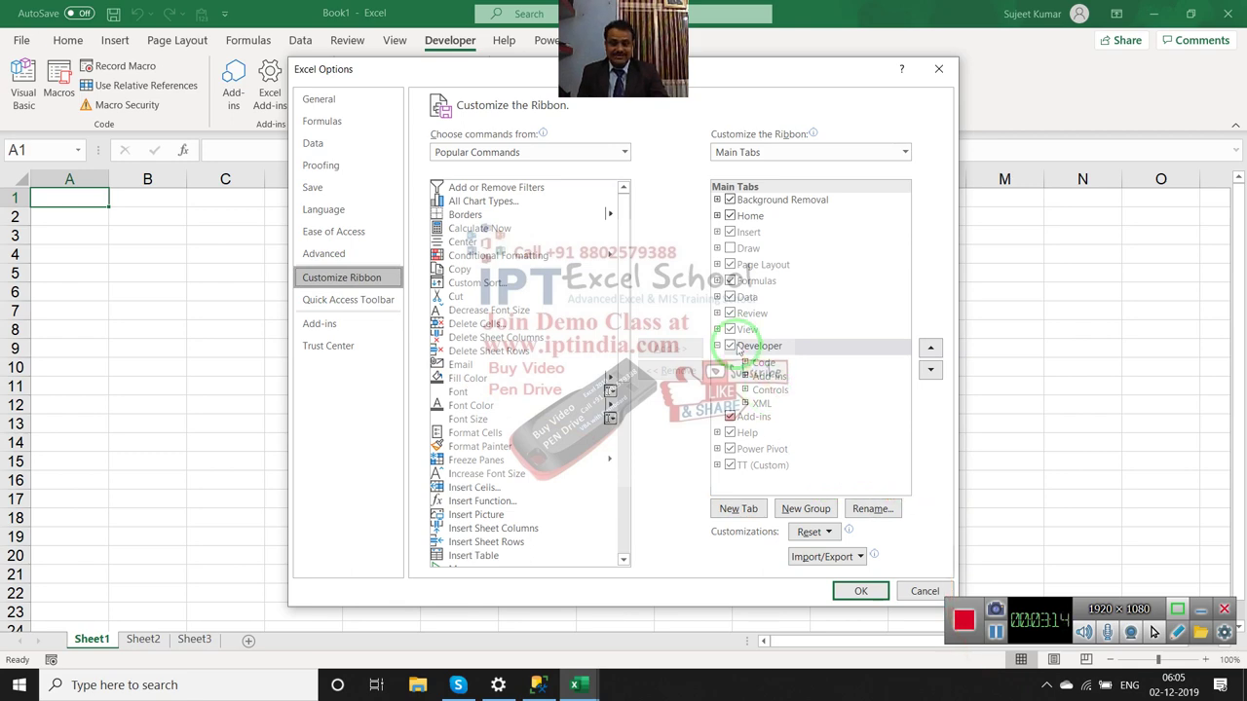
left_click(364, 101)
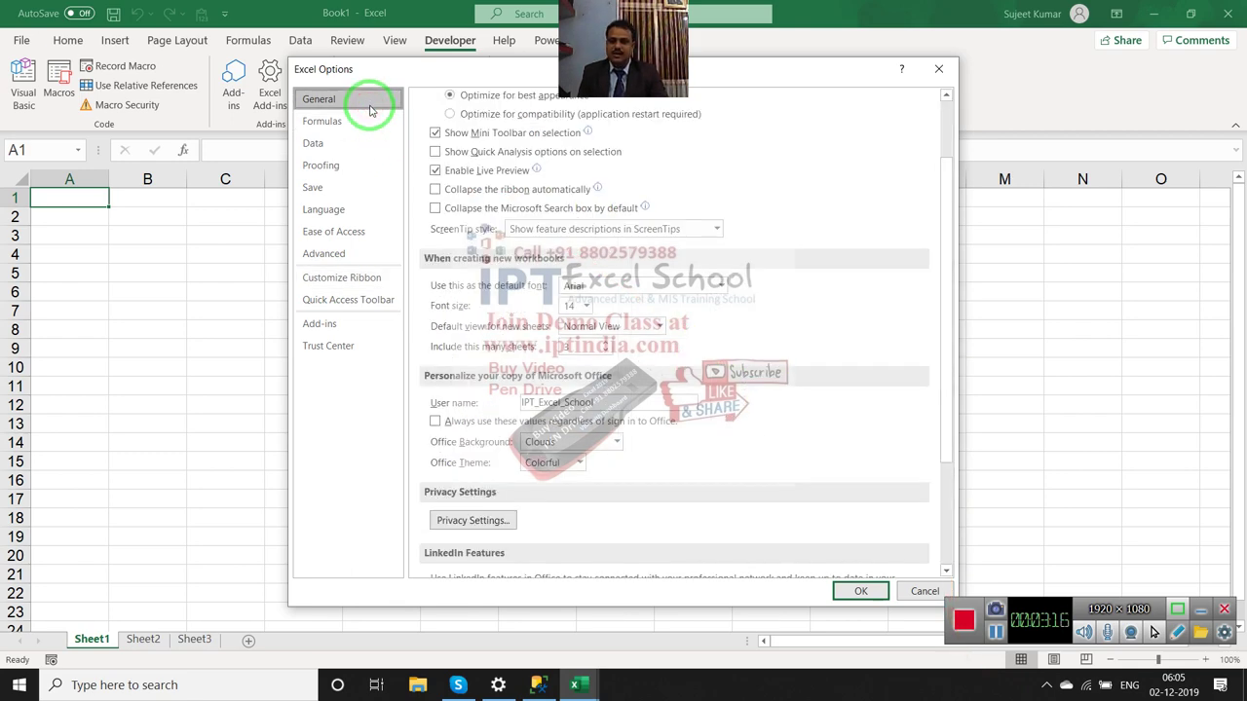
scroll(467, 195, "up", 2)
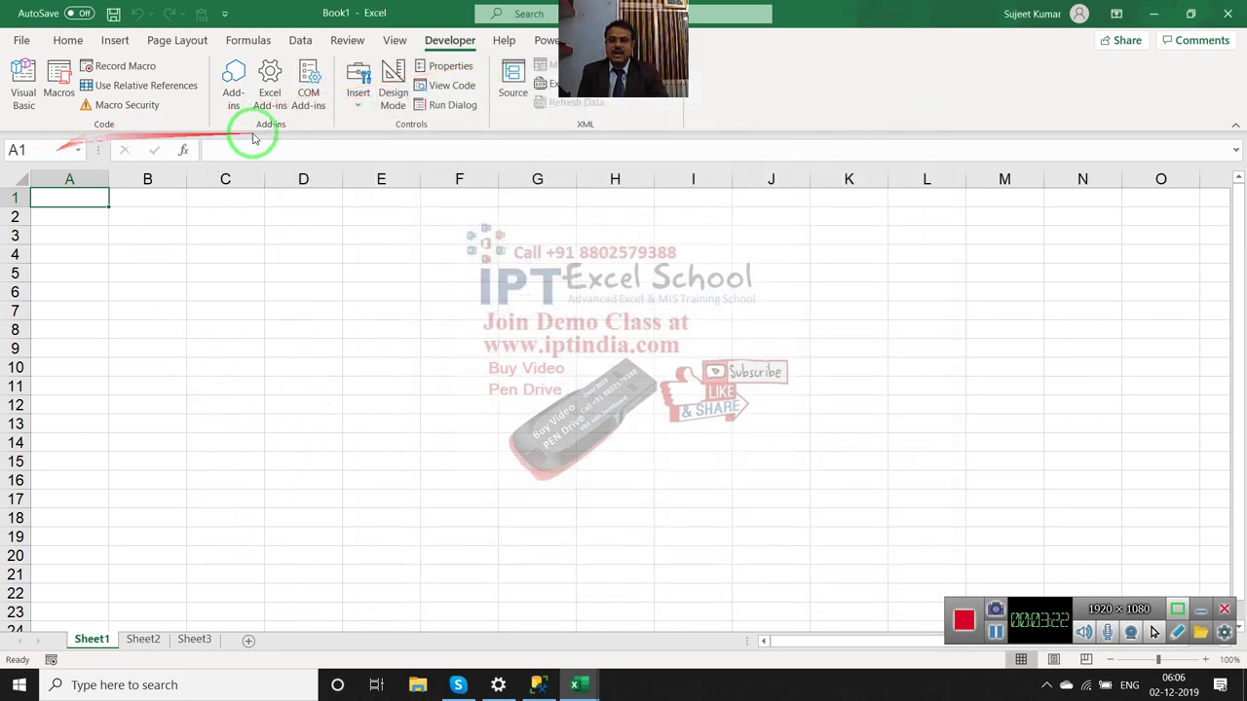
Set Sheet1's Visible property to 2 - xlSheetVeryHidden in Properties, then close it.
left_click(444, 78)
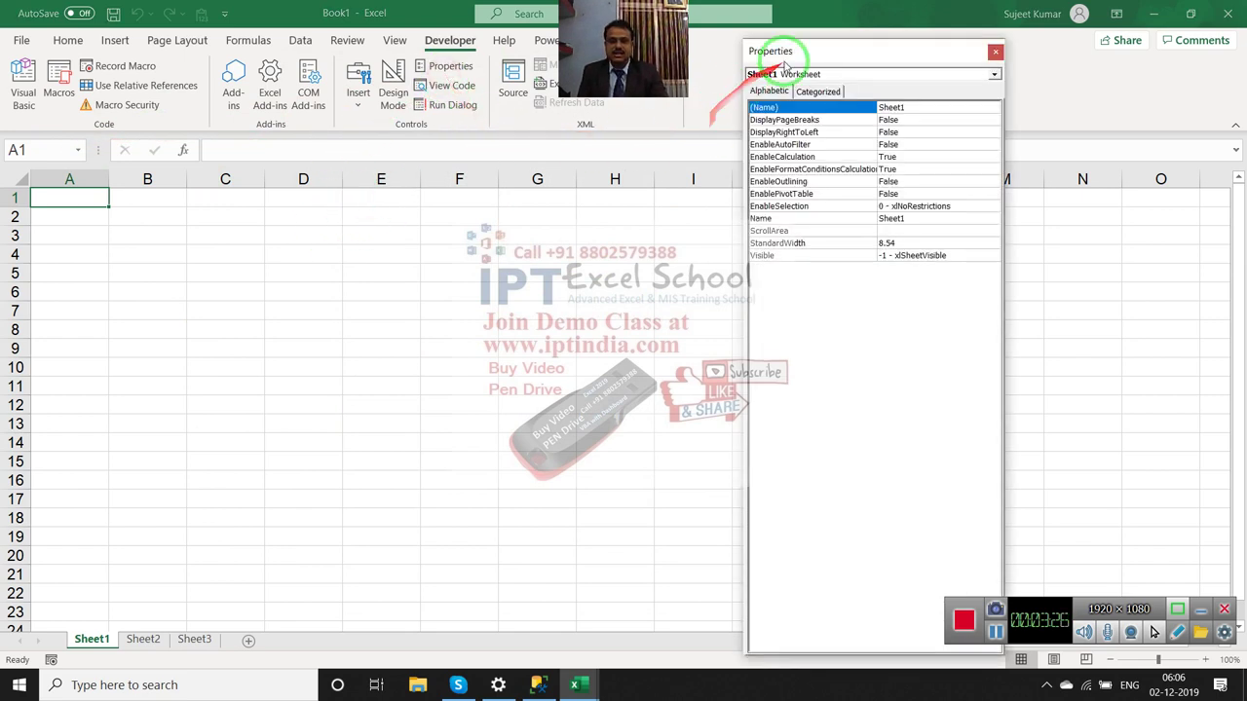
left_click_drag(805, 56, 729, 60)
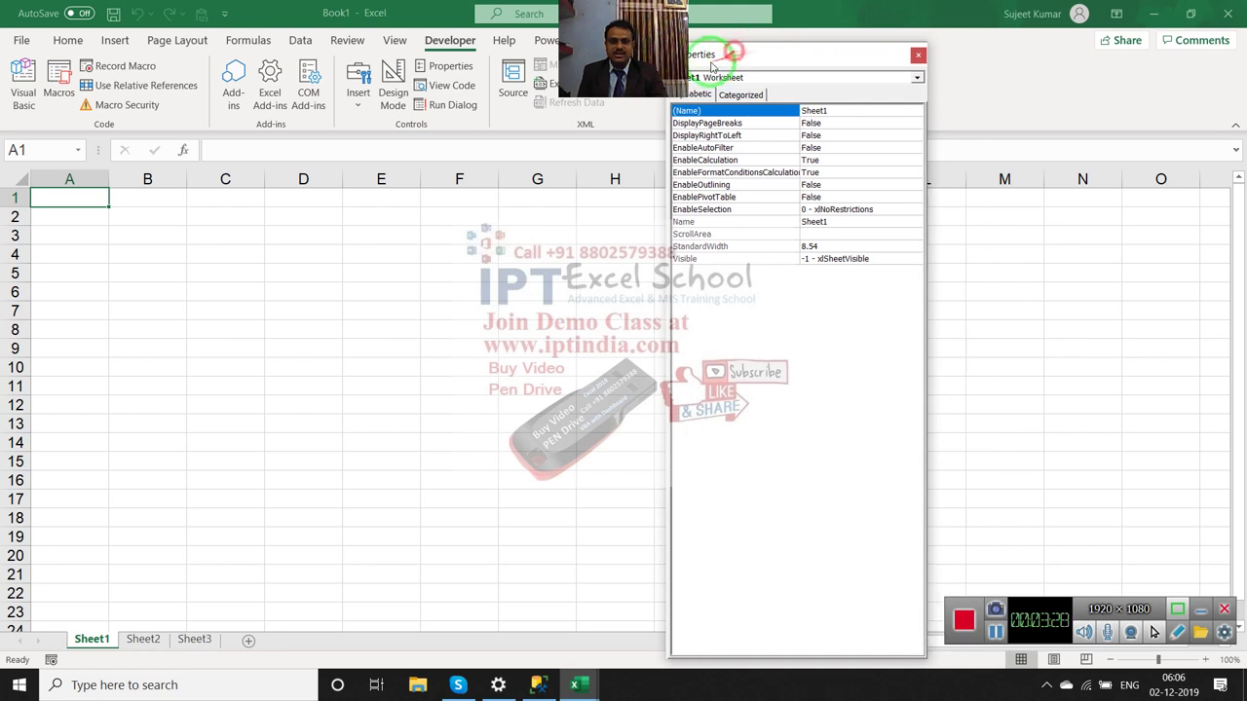
left_click(905, 259)
left_click(915, 261)
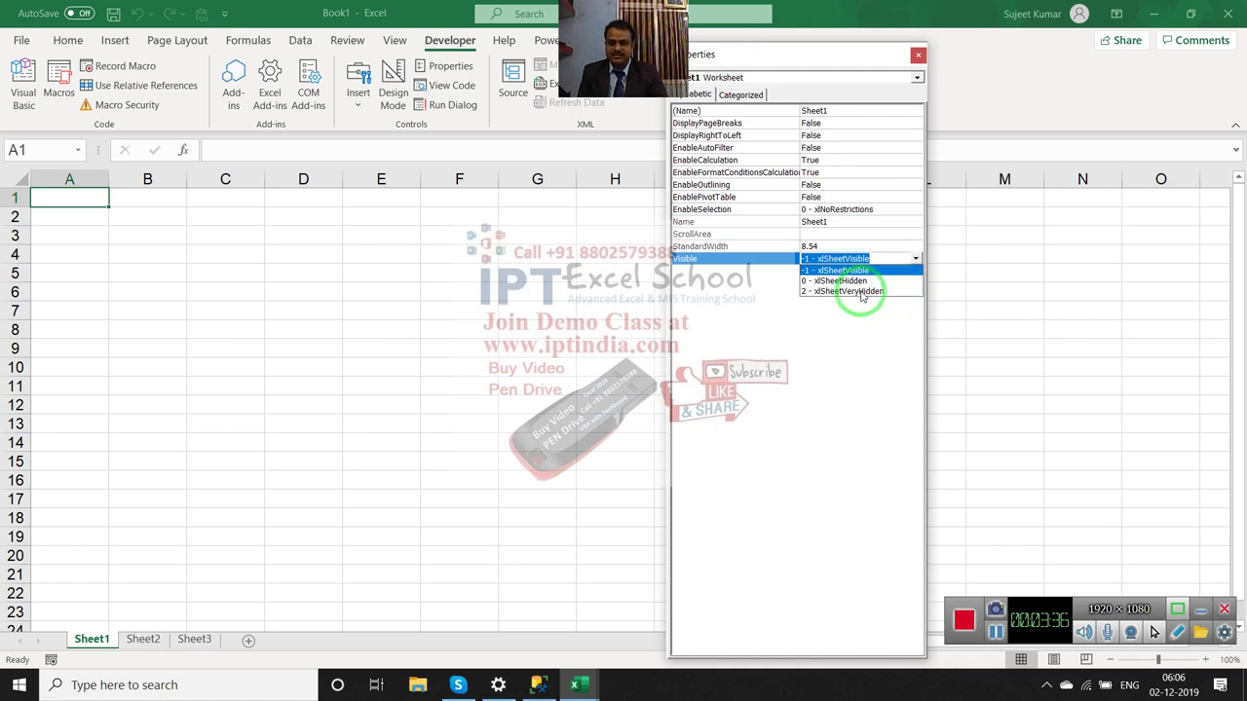
left_click(862, 292)
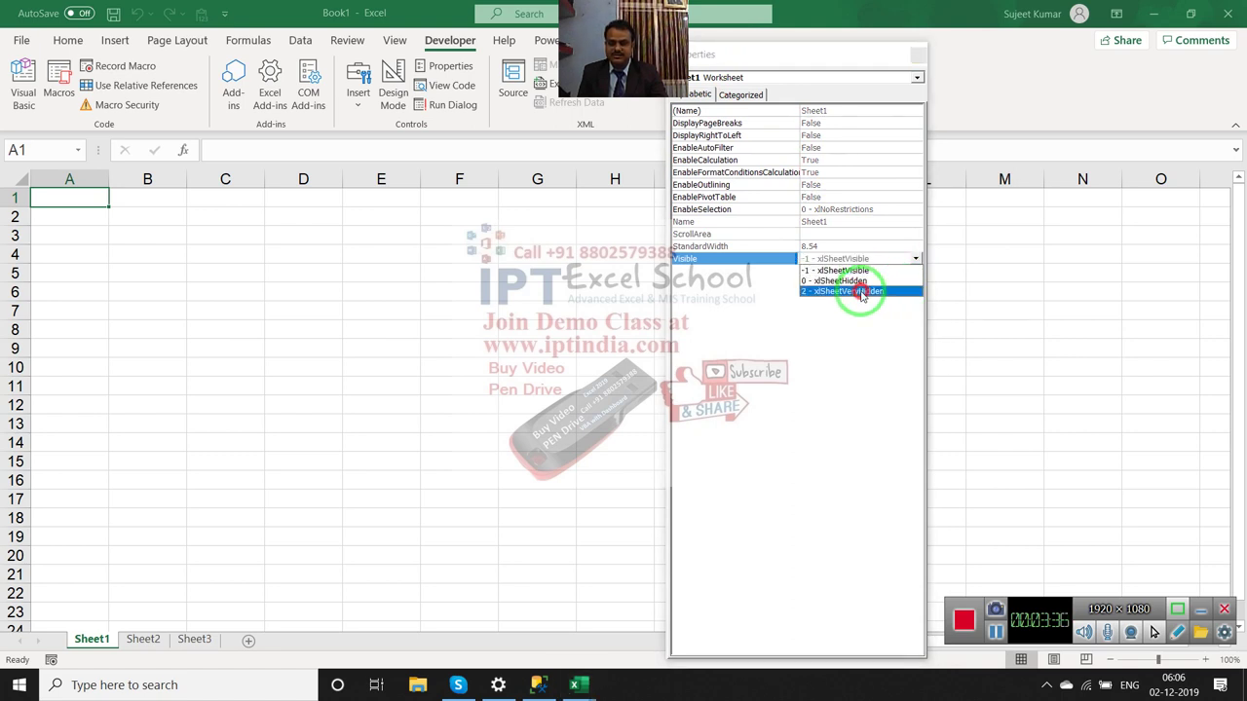
left_click(919, 56)
right_click(92, 633)
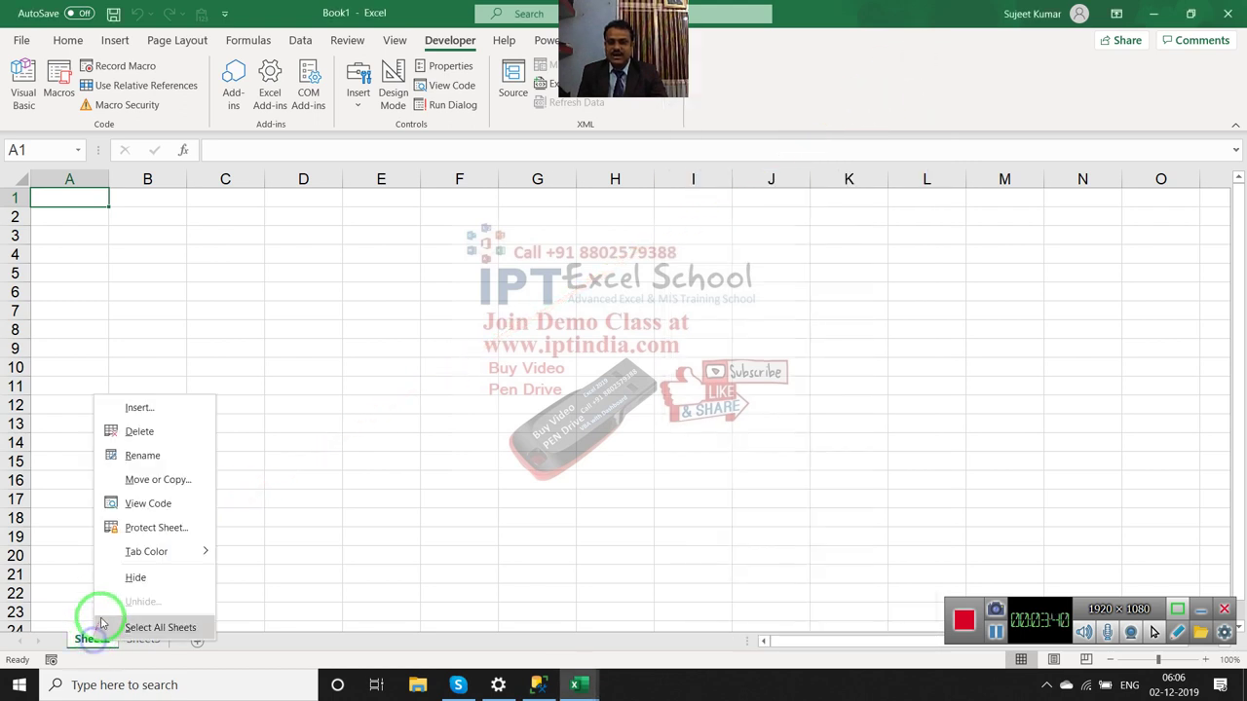
left_click(135, 575)
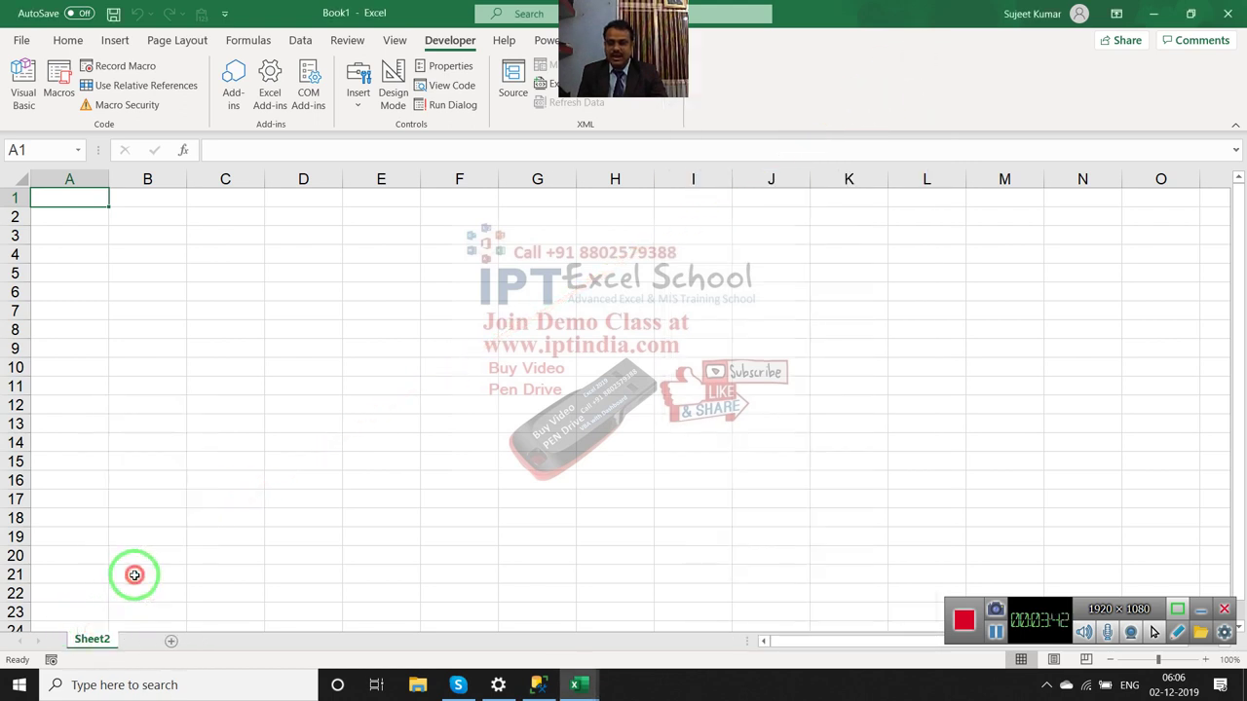
right_click(94, 638)
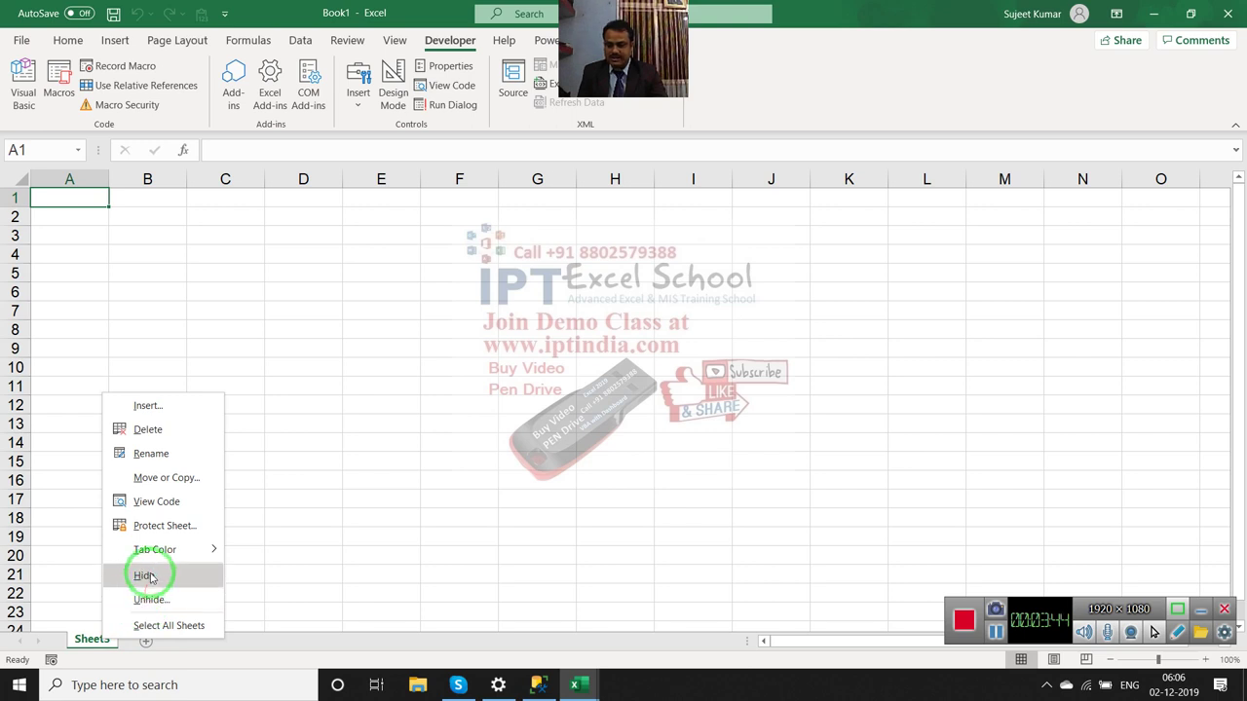
left_click(151, 596)
left_click(44, 543)
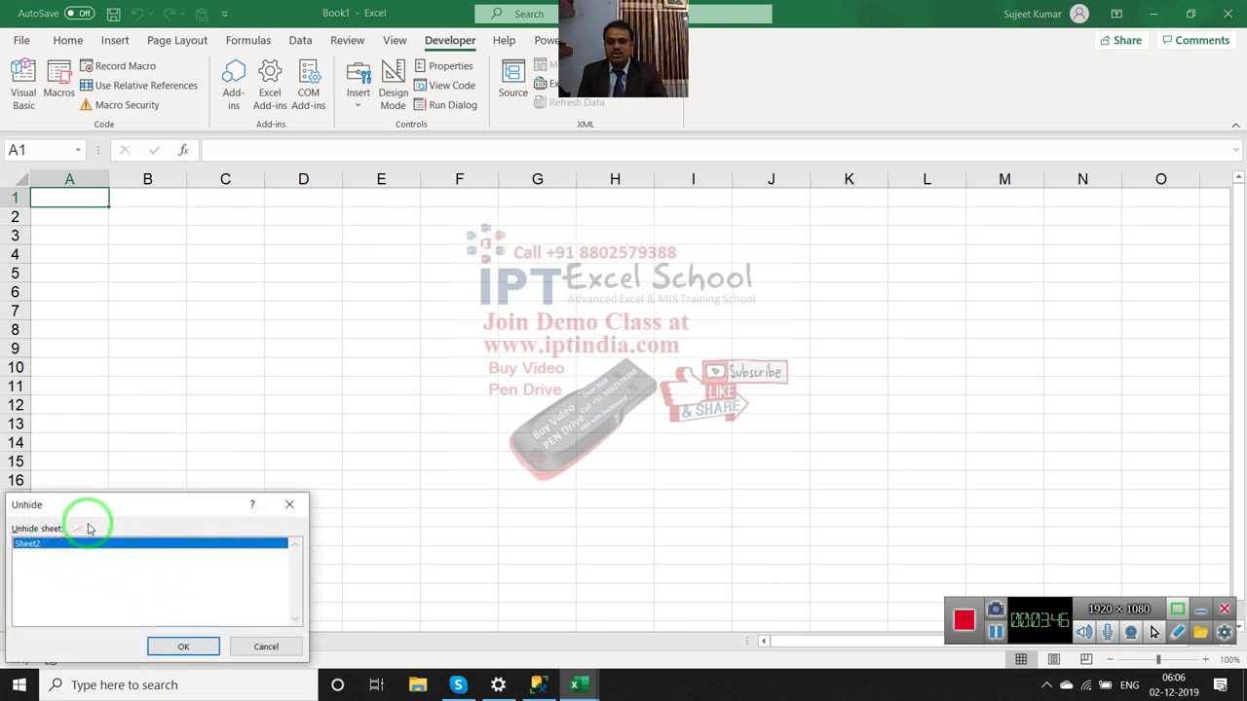
left_click_drag(171, 506, 389, 439)
left_click(397, 579)
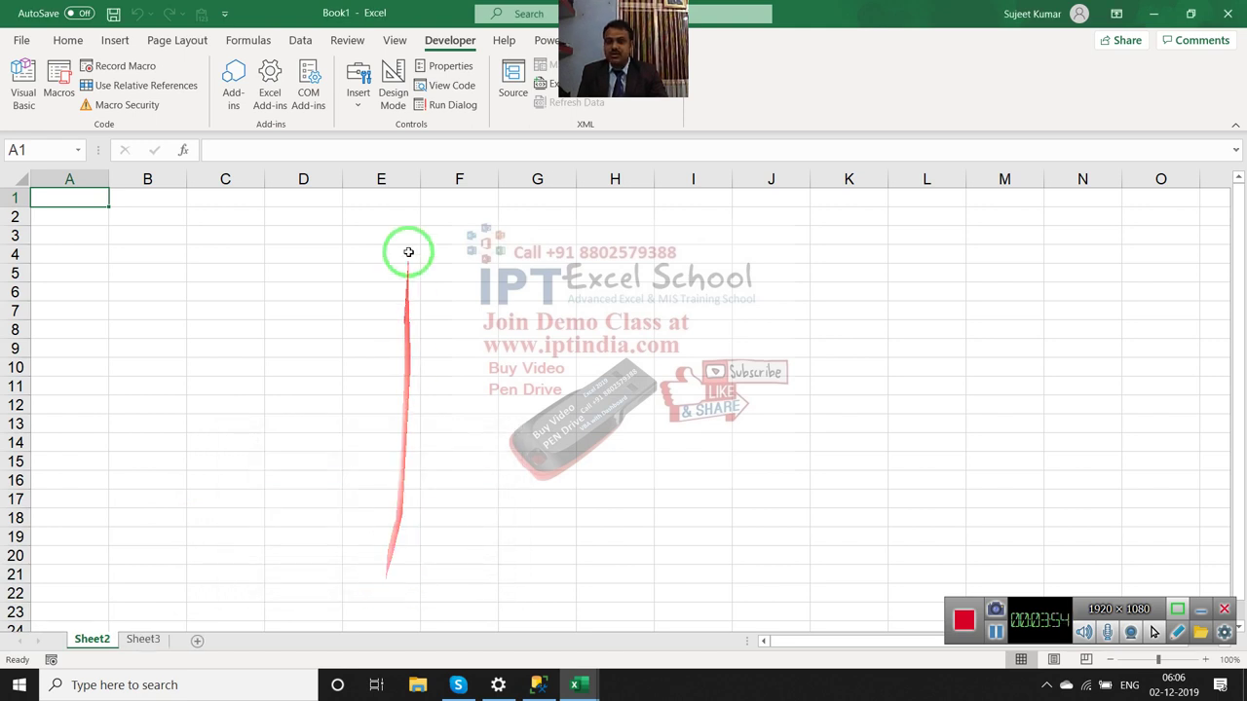
Open Sheet2's properties, confirm the object list offers only Sheet2, and close the window.
left_click(435, 67)
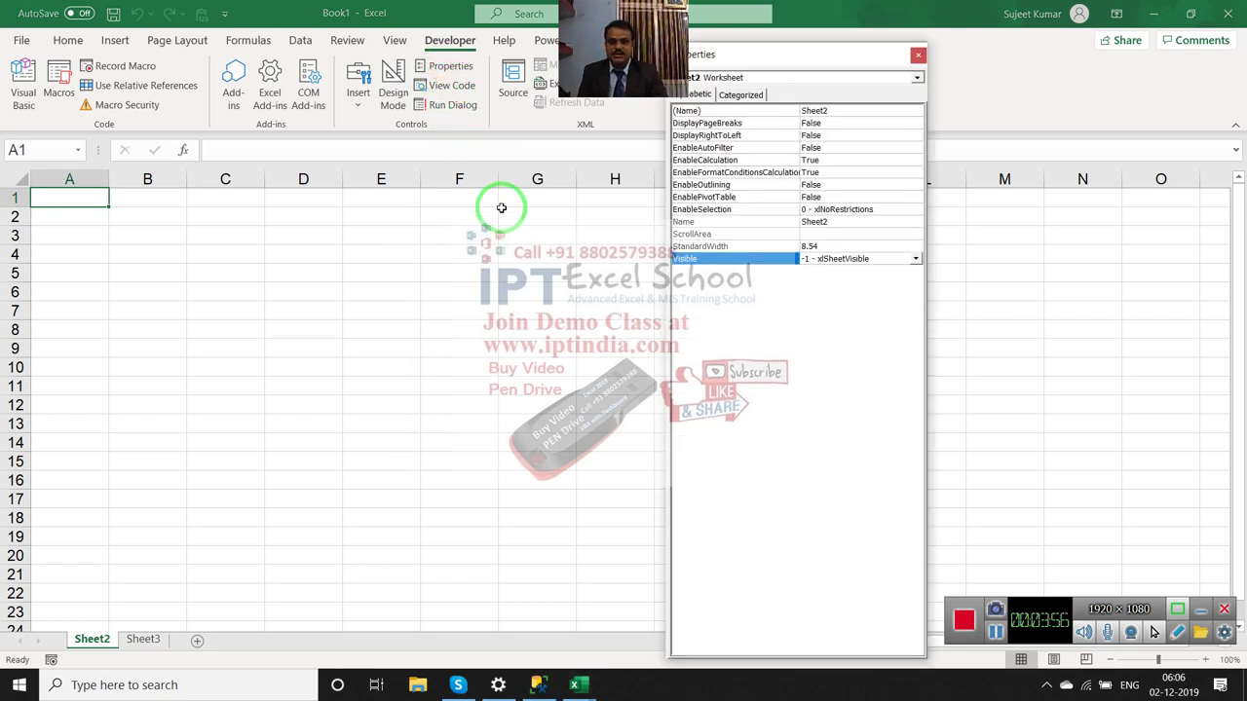
left_click(916, 78)
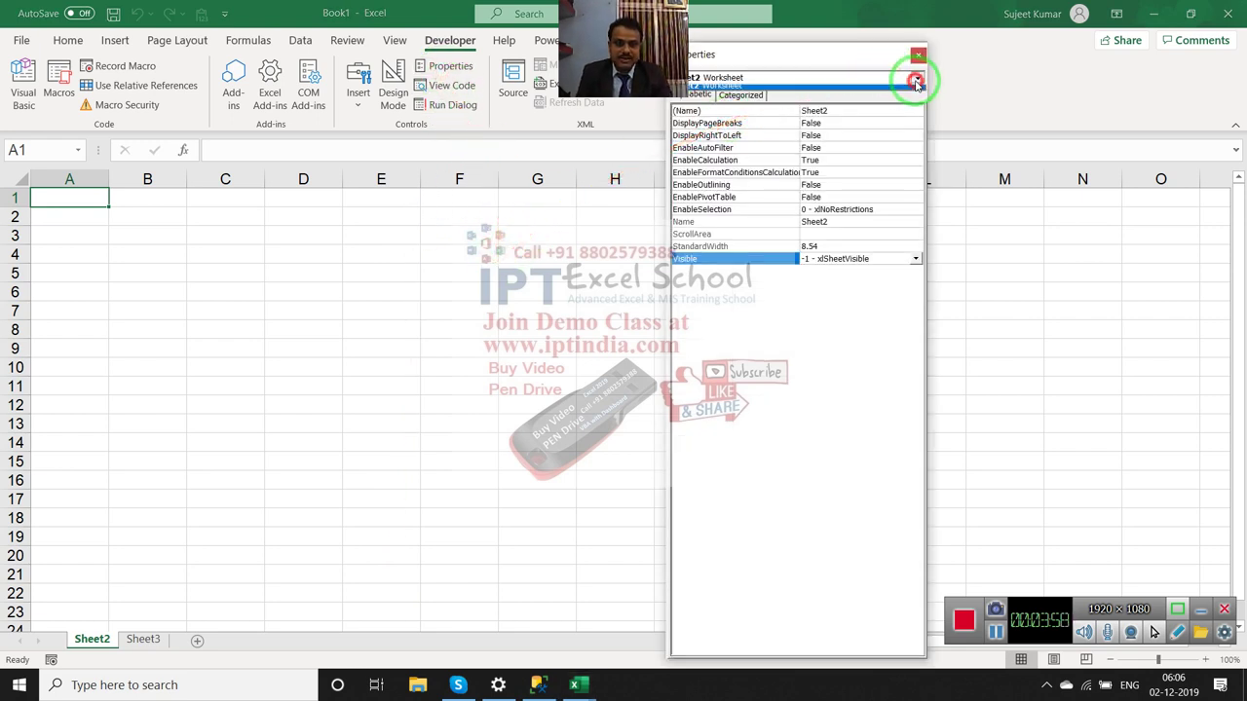
left_click(915, 78)
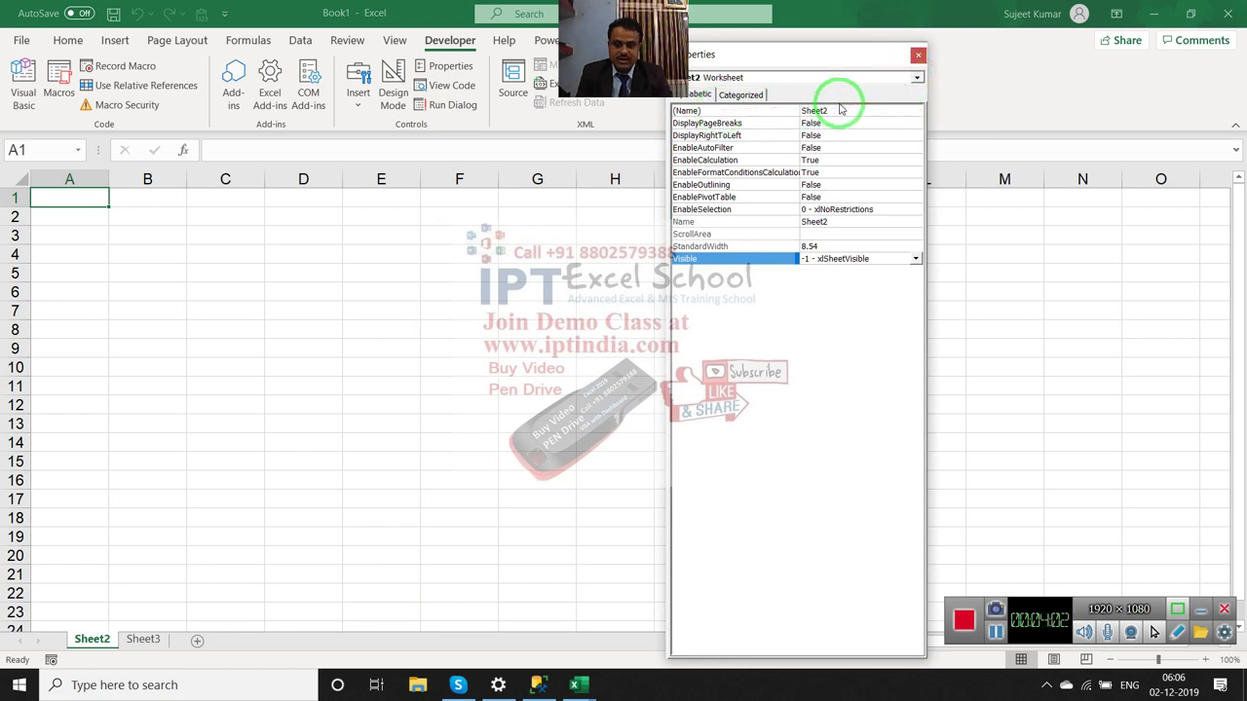
left_click(916, 78)
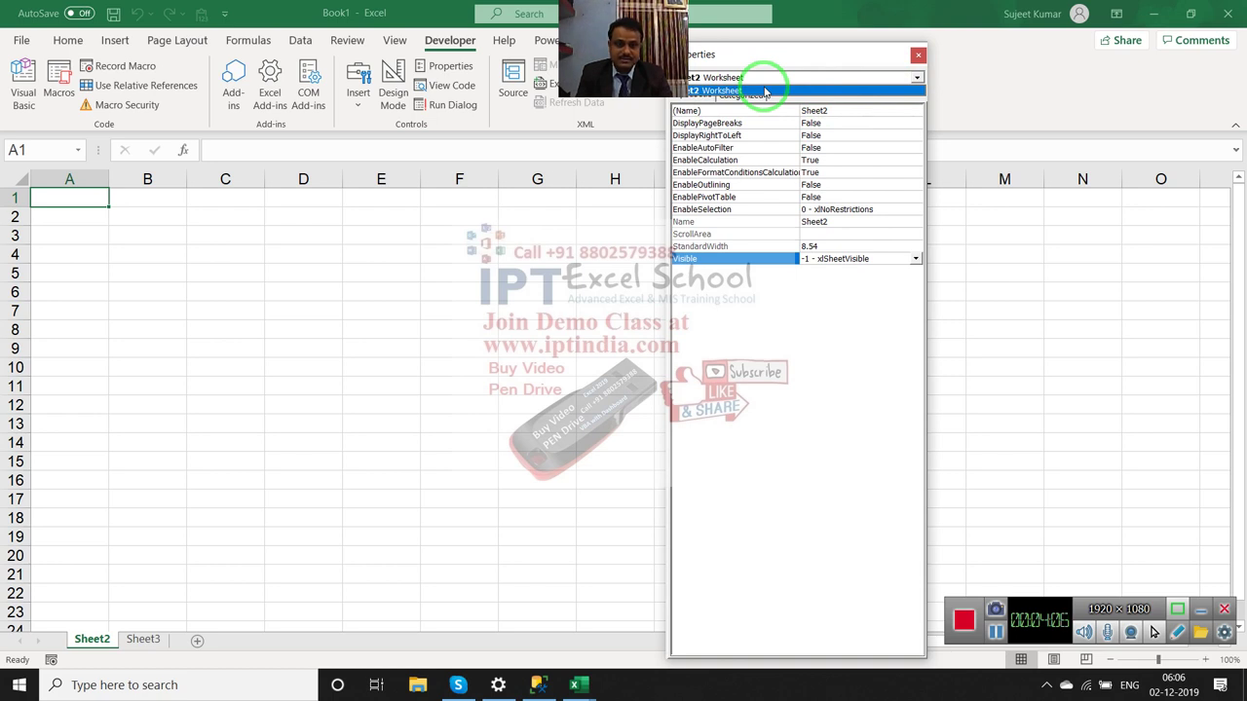
left_click(702, 78)
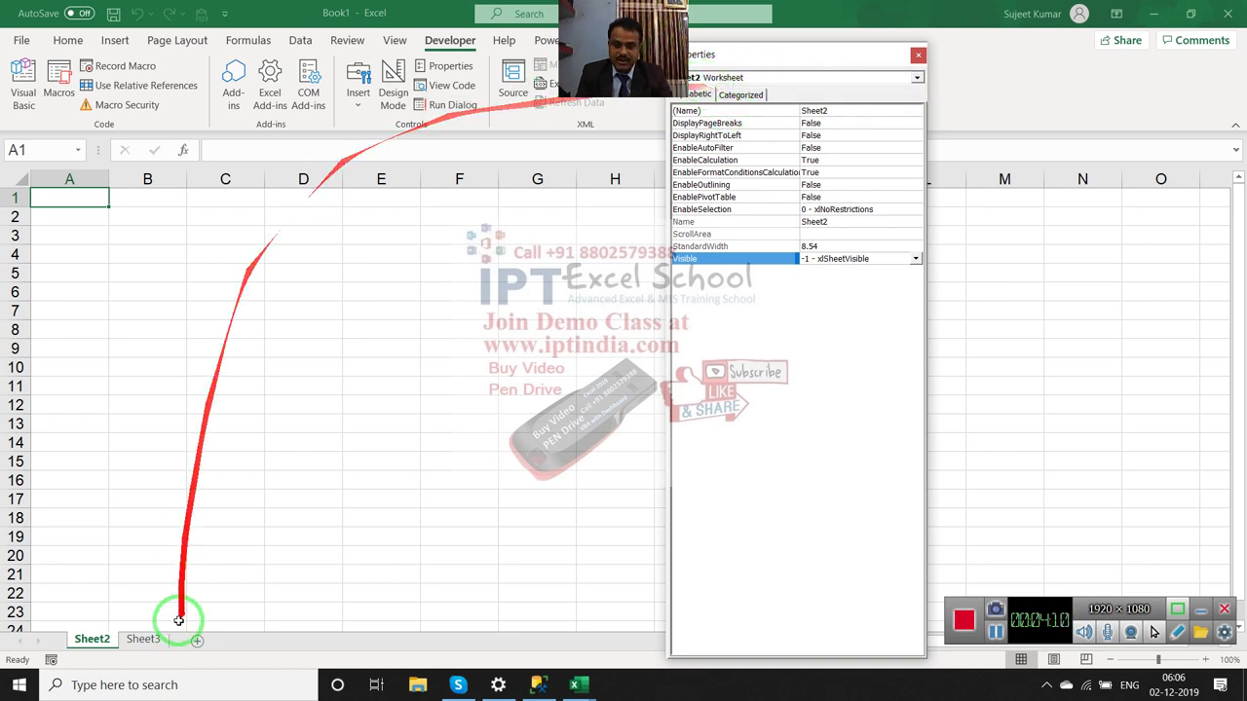
left_click(919, 55)
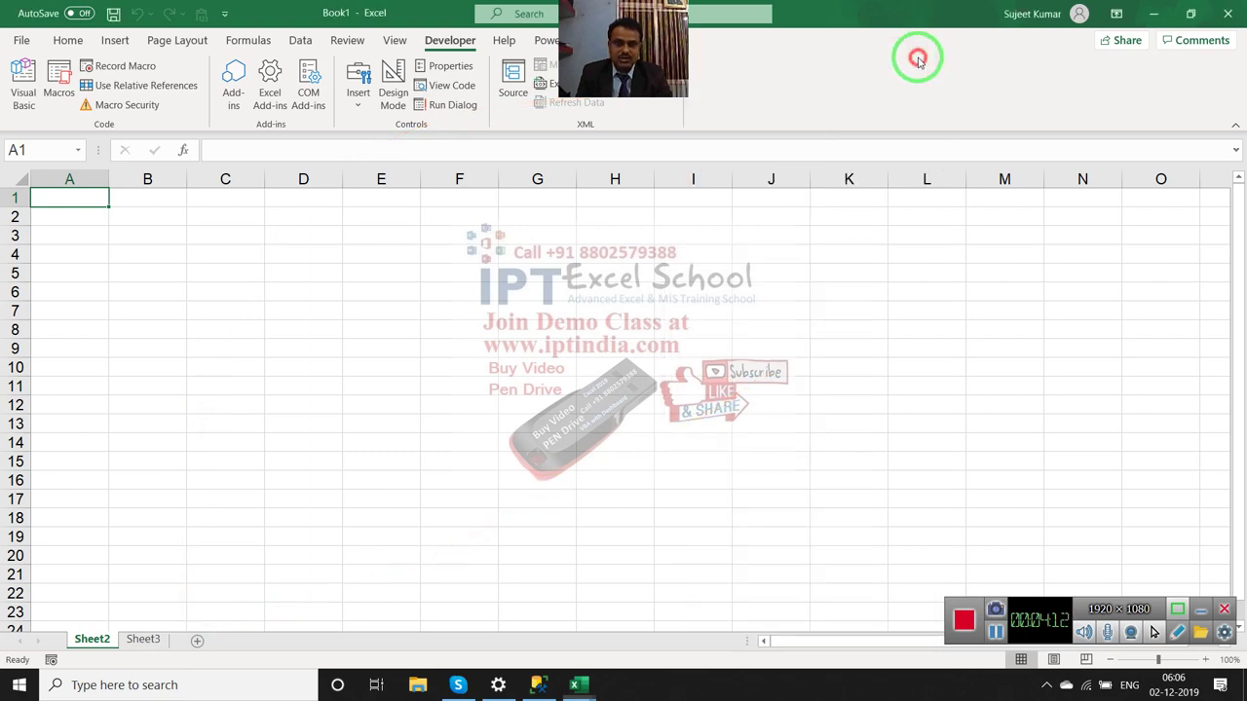
left_click(29, 98)
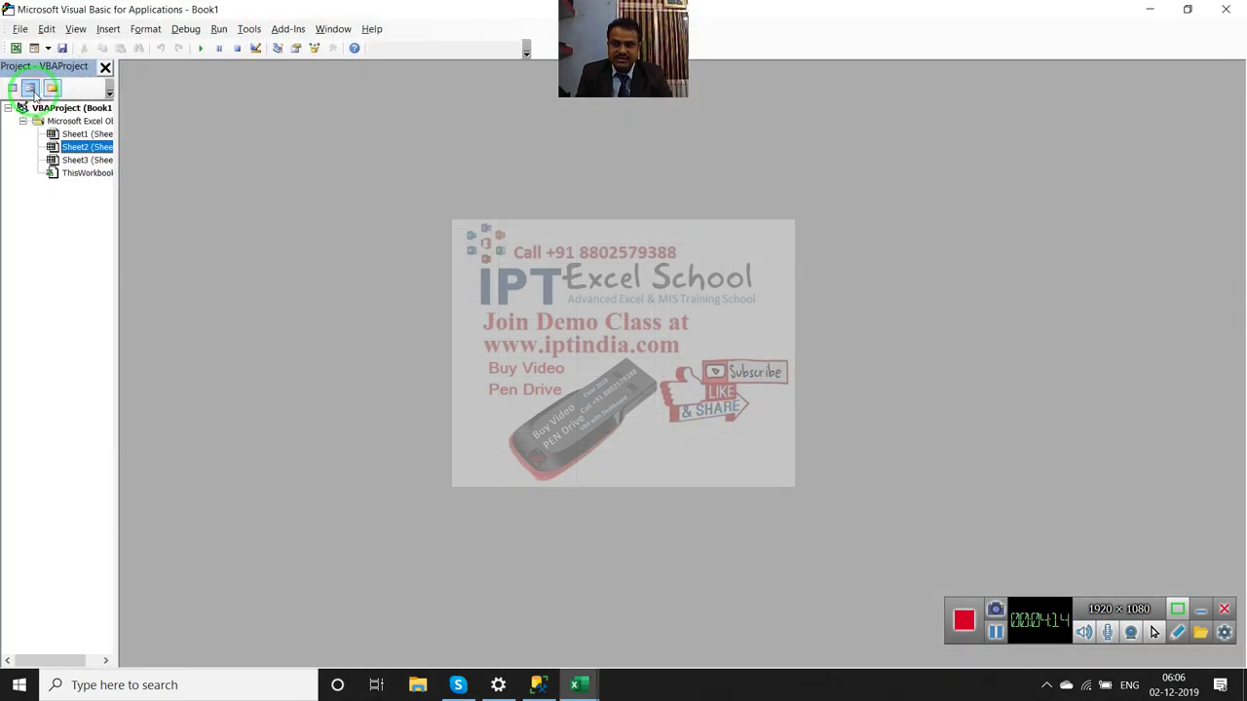
Select Sheet1 in the VBA project, set Visible to -1 - xlSheetVisible, and minimise the editor.
left_click(80, 145)
left_click(78, 135)
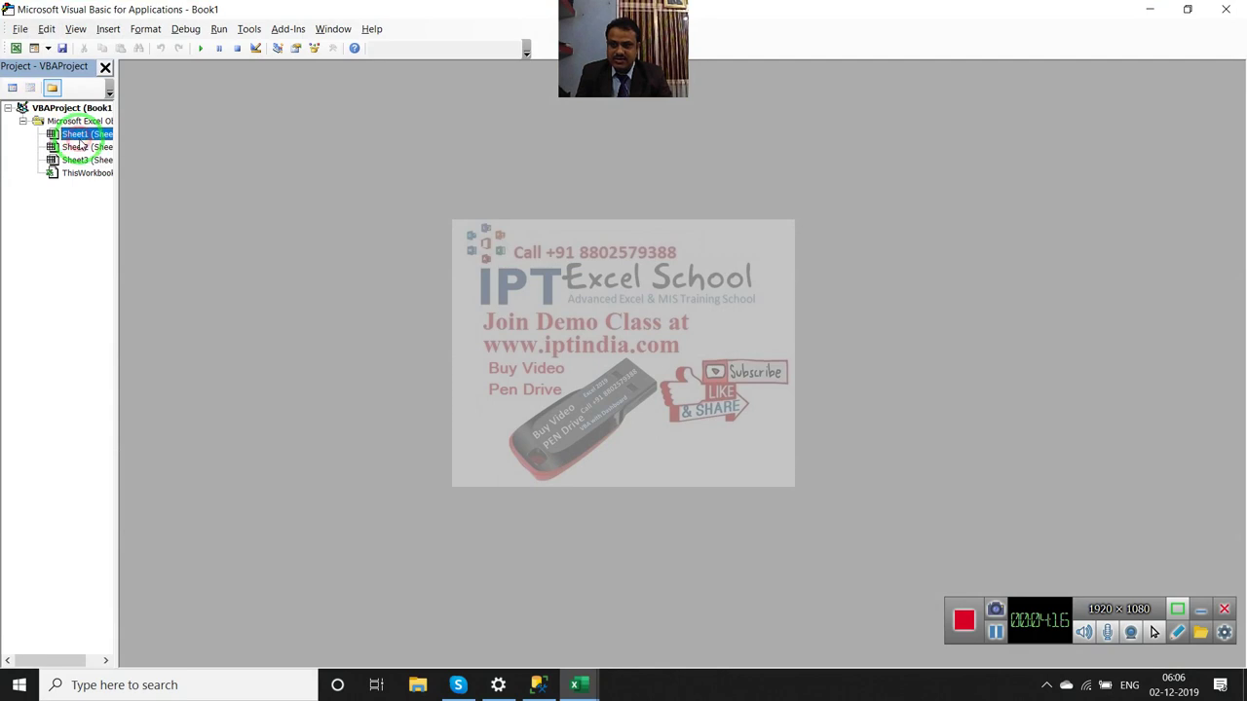
left_click(296, 49)
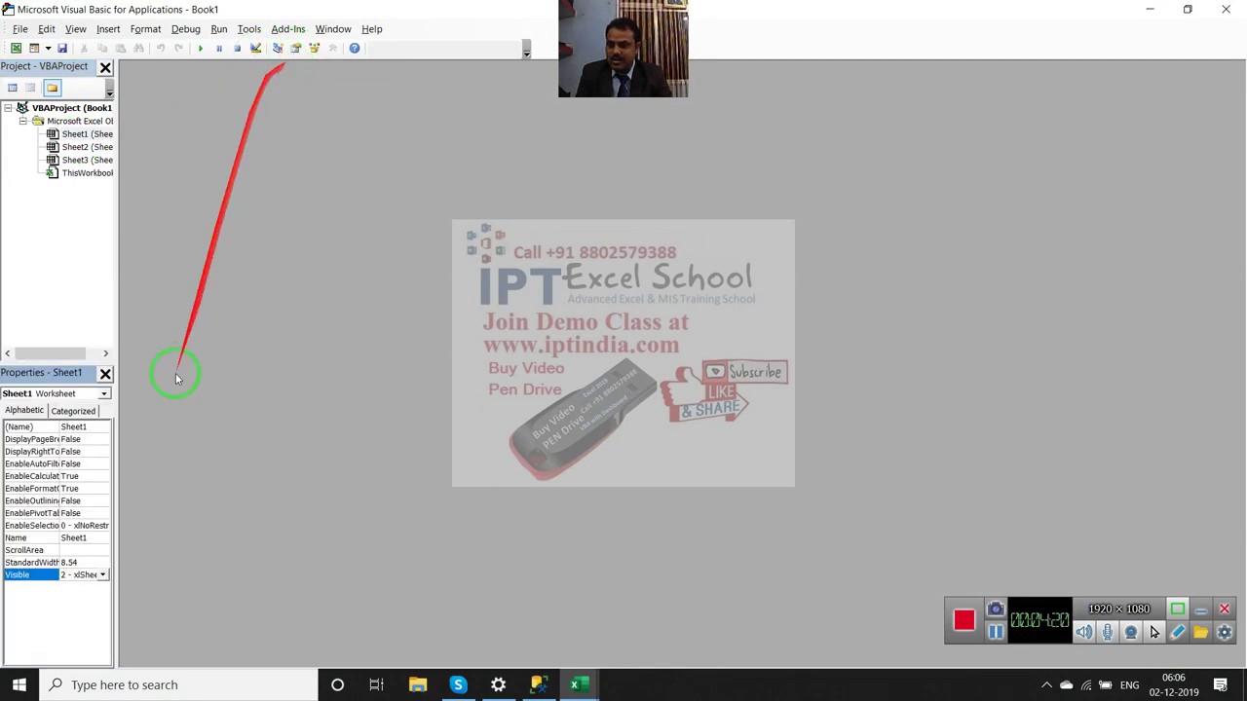
left_click(103, 575)
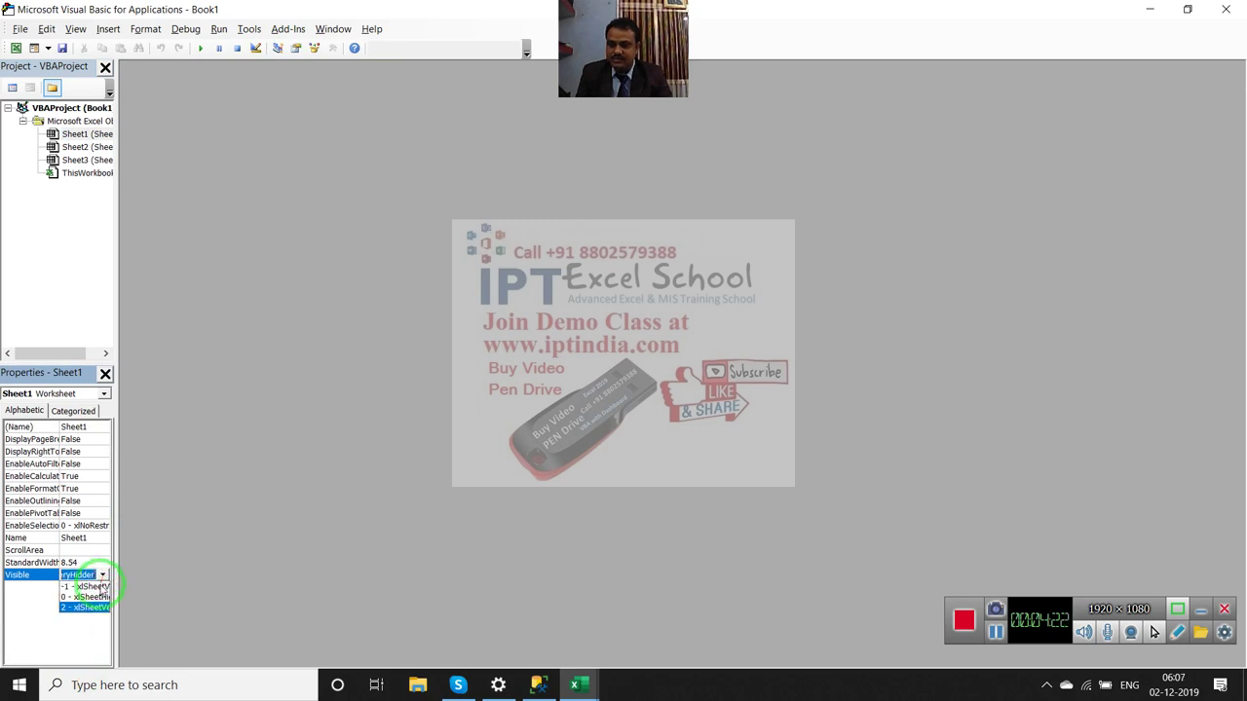
left_click(96, 589)
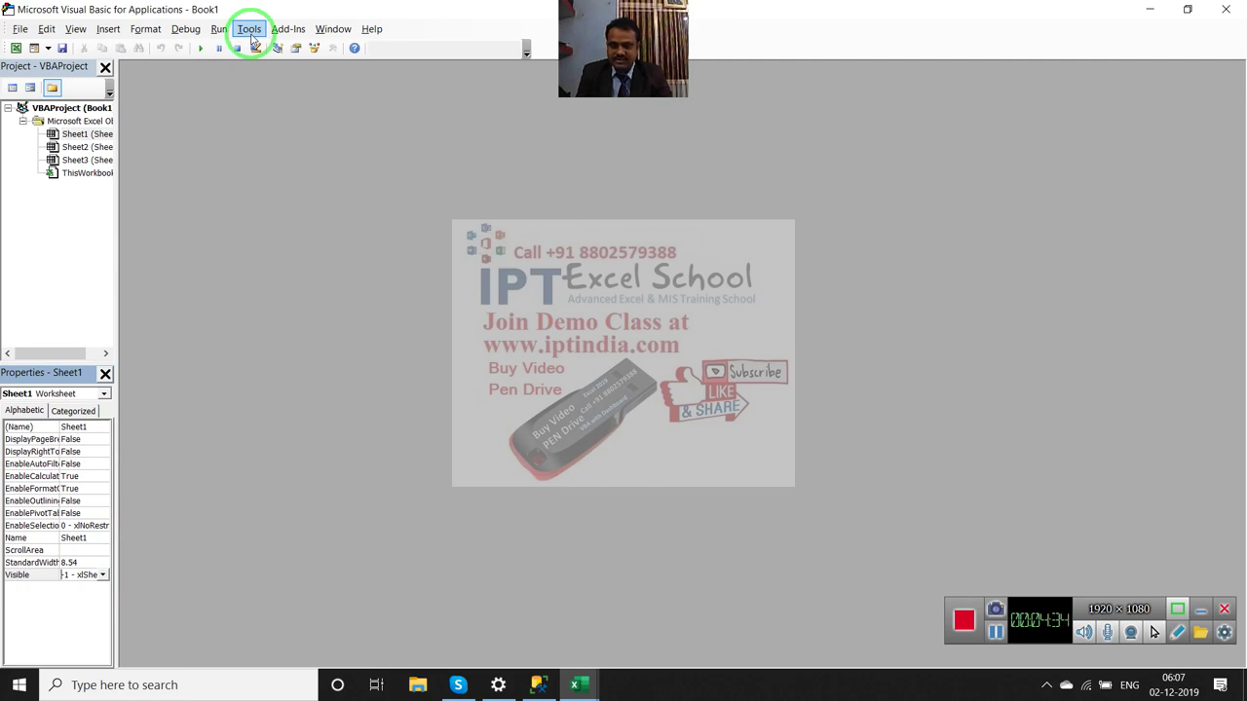
left_click(251, 37)
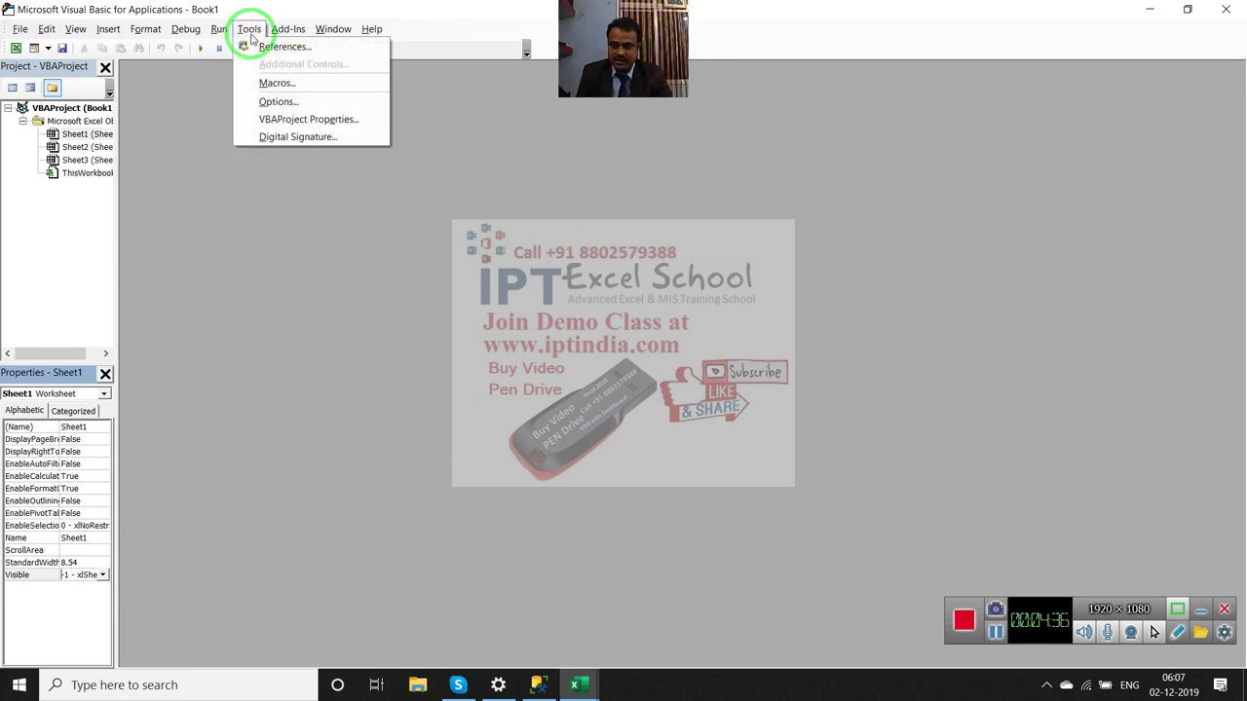
mouse_move(219, 29)
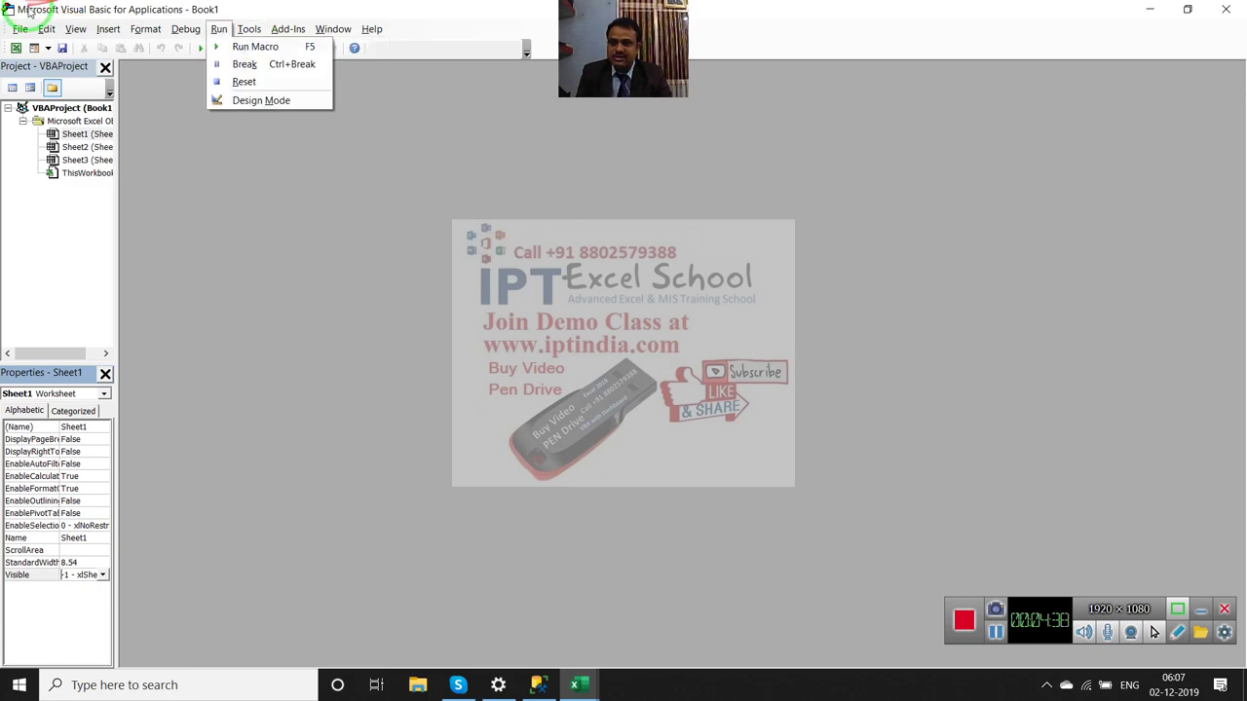
left_click(1149, 10)
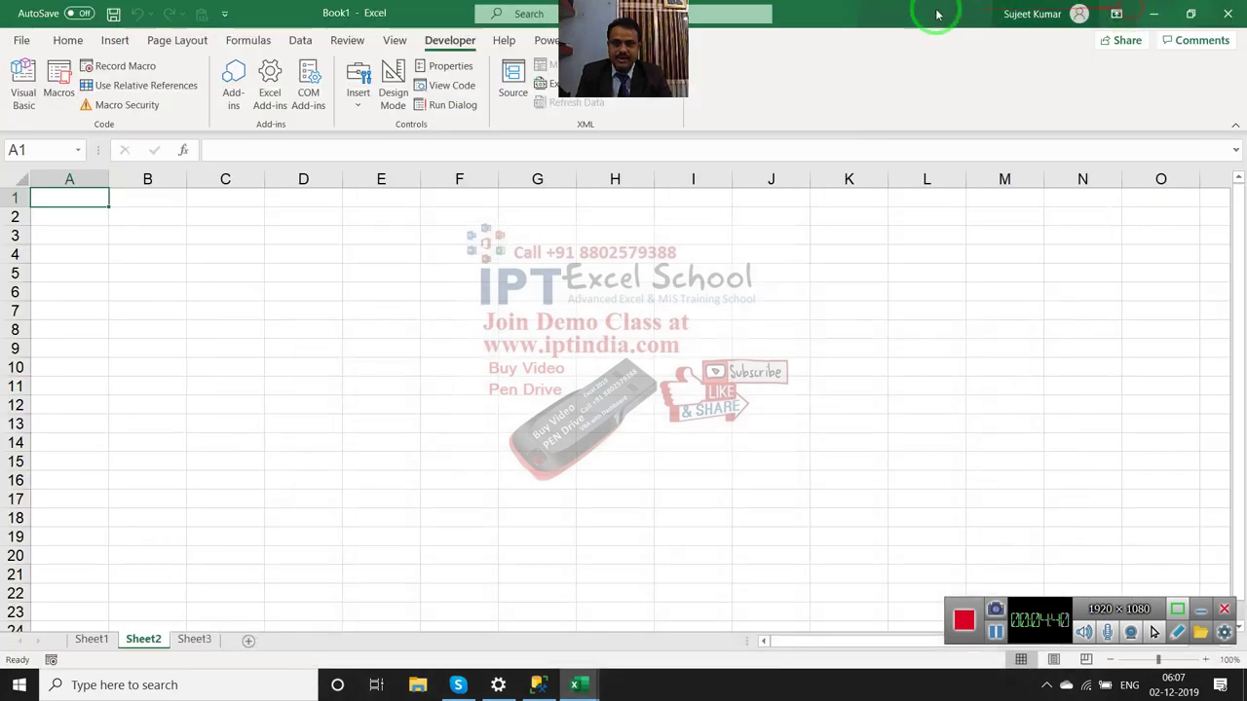
Bring the VBA editor back to the front from the taskbar previews.
left_click(575, 682)
left_click(634, 660)
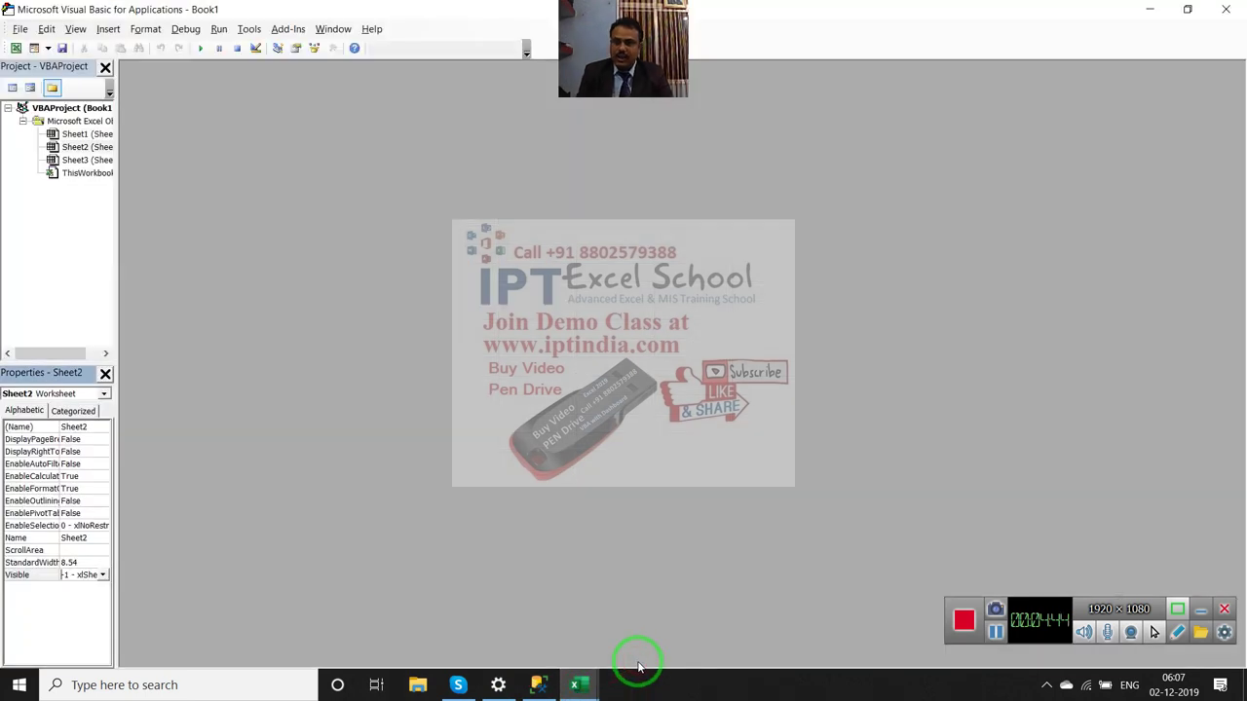
mouse_move(619, 672)
left_mouse_down()
mouse_move(364, 568)
mouse_move(245, 679)
mouse_move(255, 88)
left_mouse_up()
In VBAProject Properties, tick Lock project for viewing on the Protection tab, then close it.
left_click(249, 29)
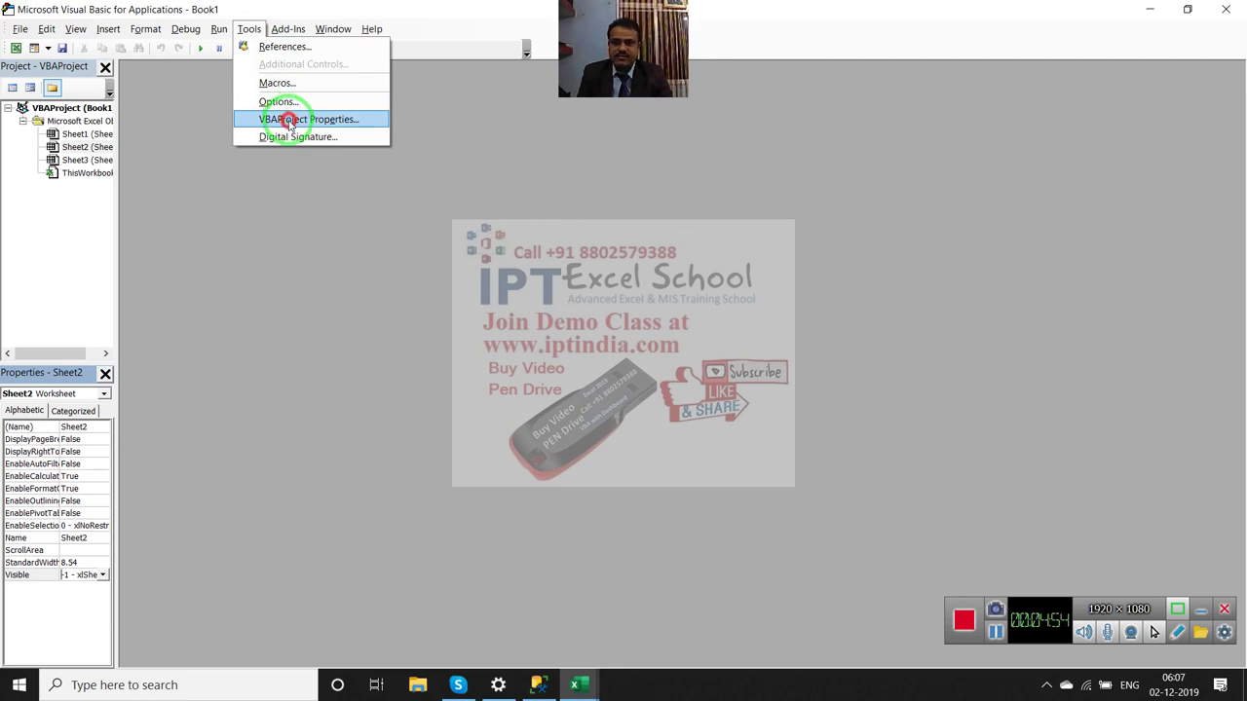
left_click(288, 121)
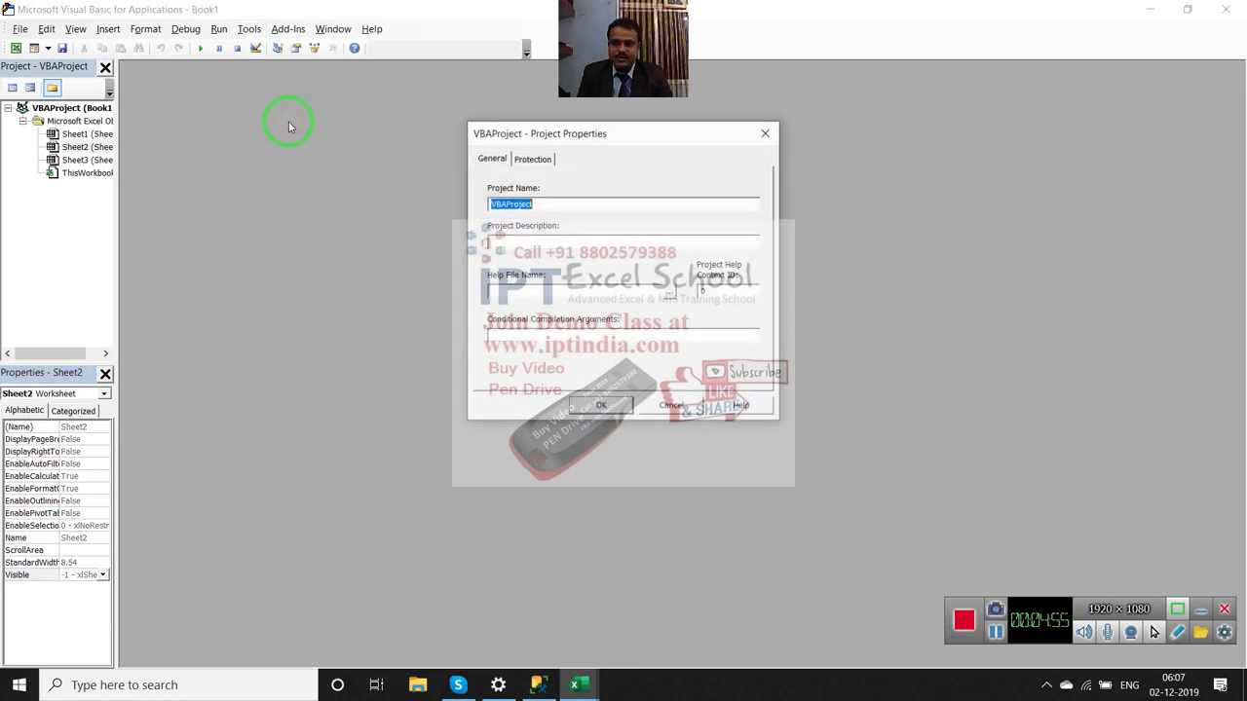
left_click(523, 162)
left_click(505, 211)
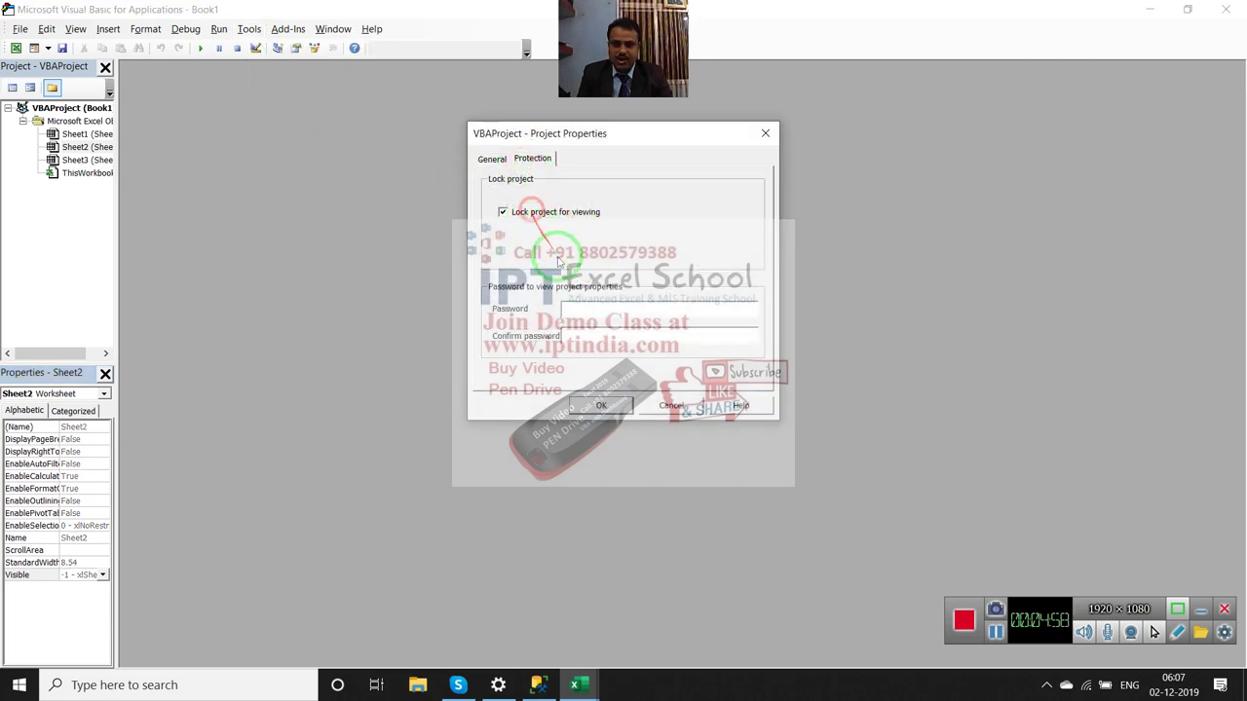
left_click(578, 306)
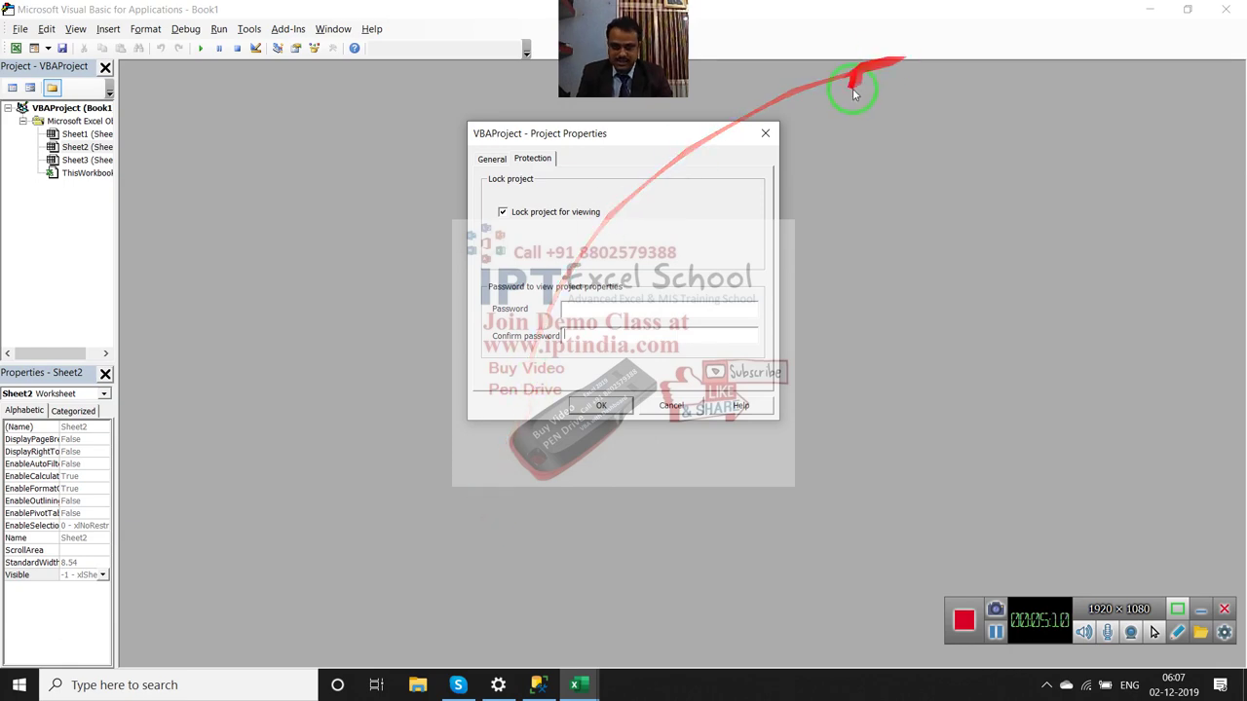
left_click(764, 136)
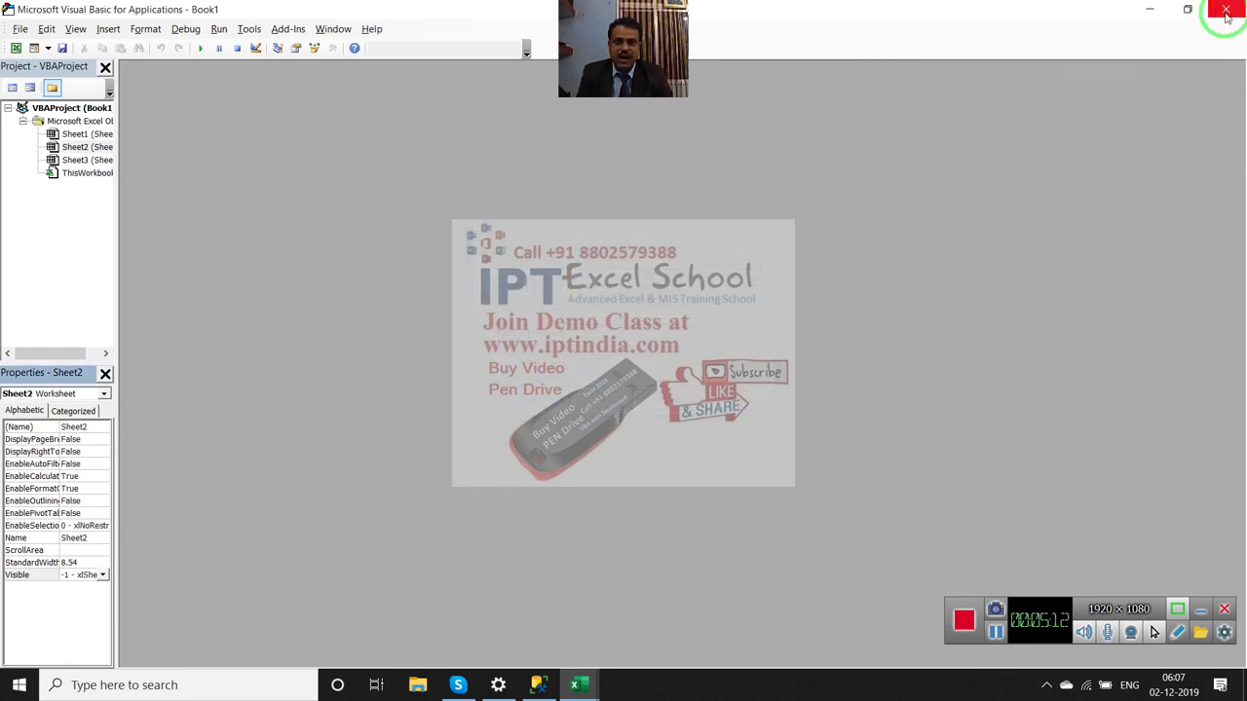
Close the VBA editor and minimize the Book1 workbook to the taskbar, exposing the Windows desktop.
left_click(1226, 10)
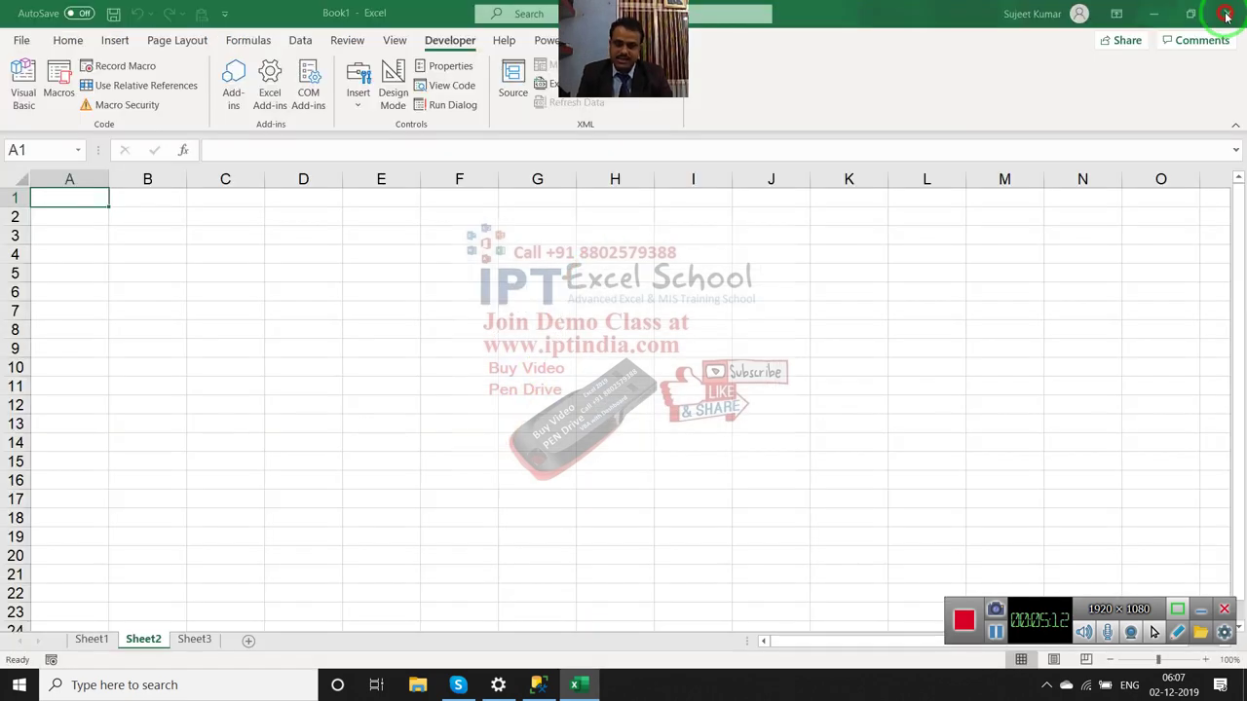
left_click(1154, 16)
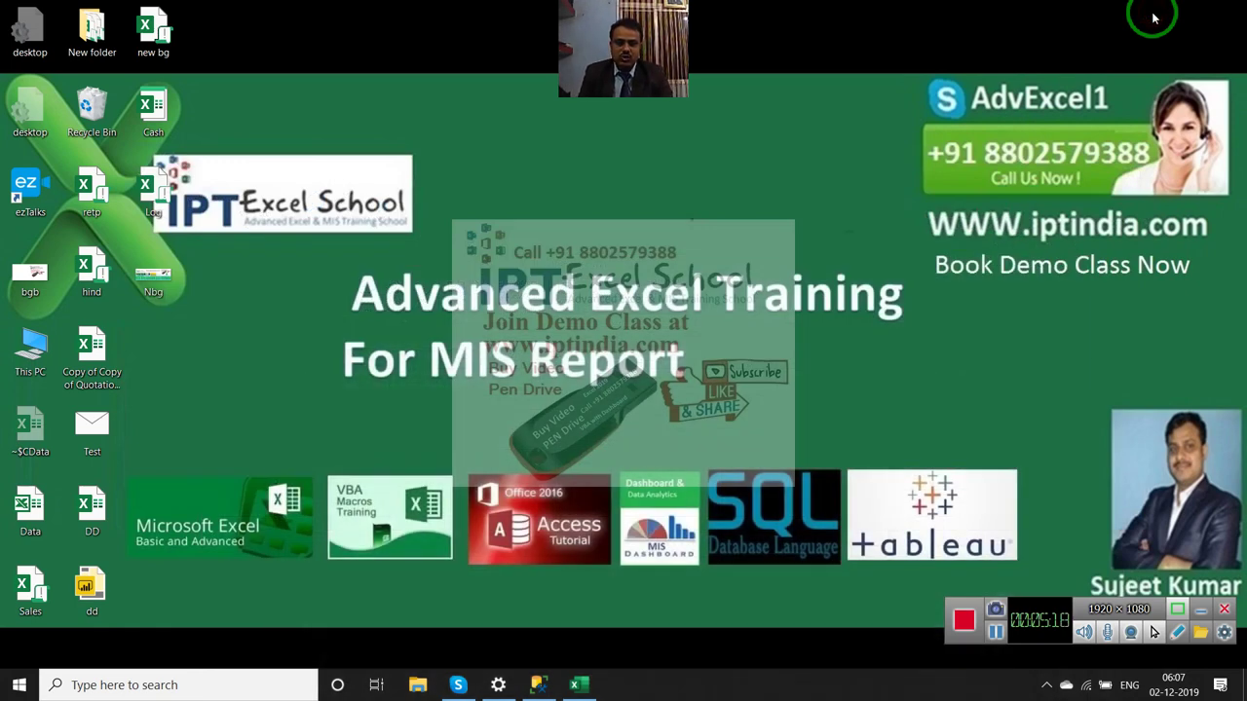
mouse_move(905, 125)
left_mouse_down()
mouse_move(1003, 129)
mouse_move(1140, 181)
left_mouse_up()
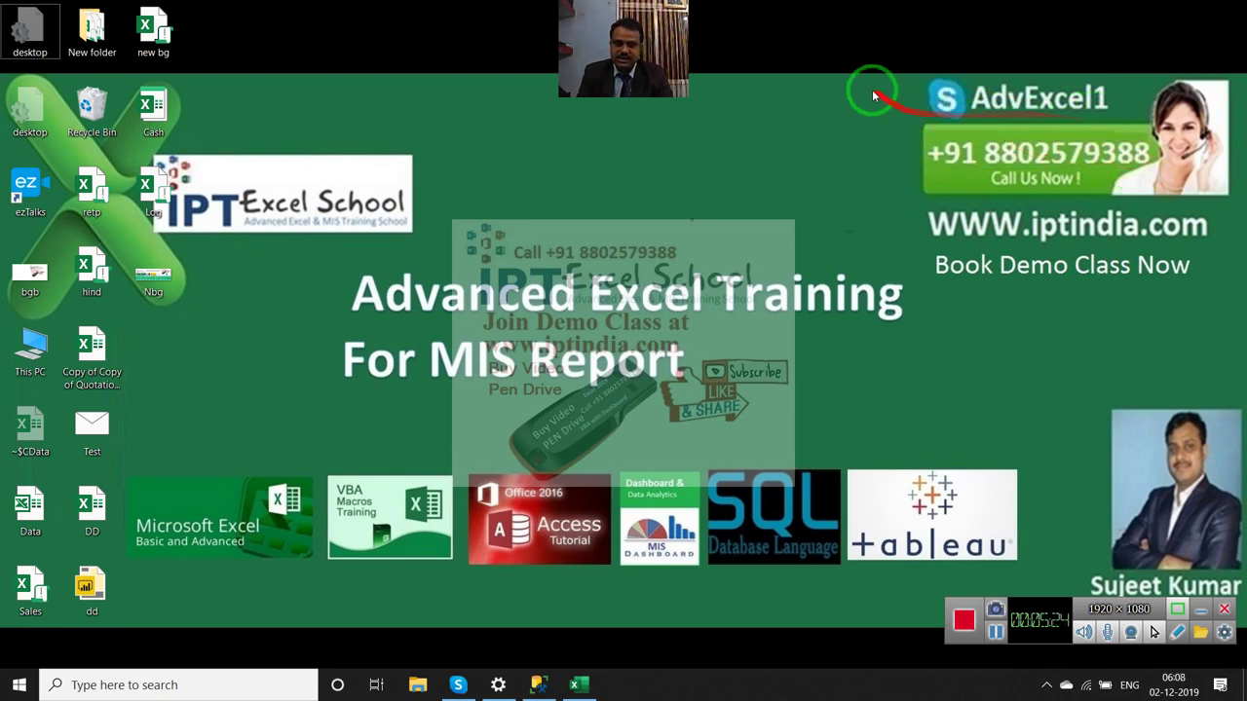
left_click_drag(875, 81, 1143, 203)
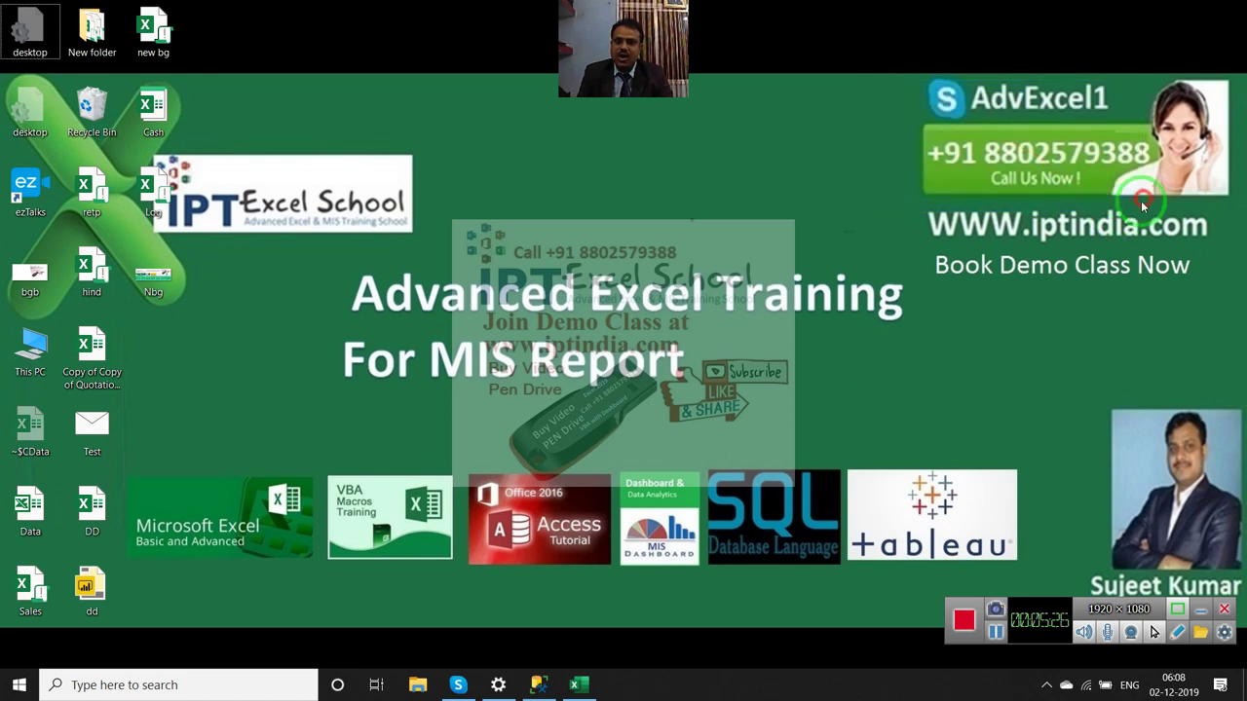
mouse_move(973, 234)
left_mouse_down()
mouse_move(900, 211)
mouse_move(1218, 254)
left_mouse_up()
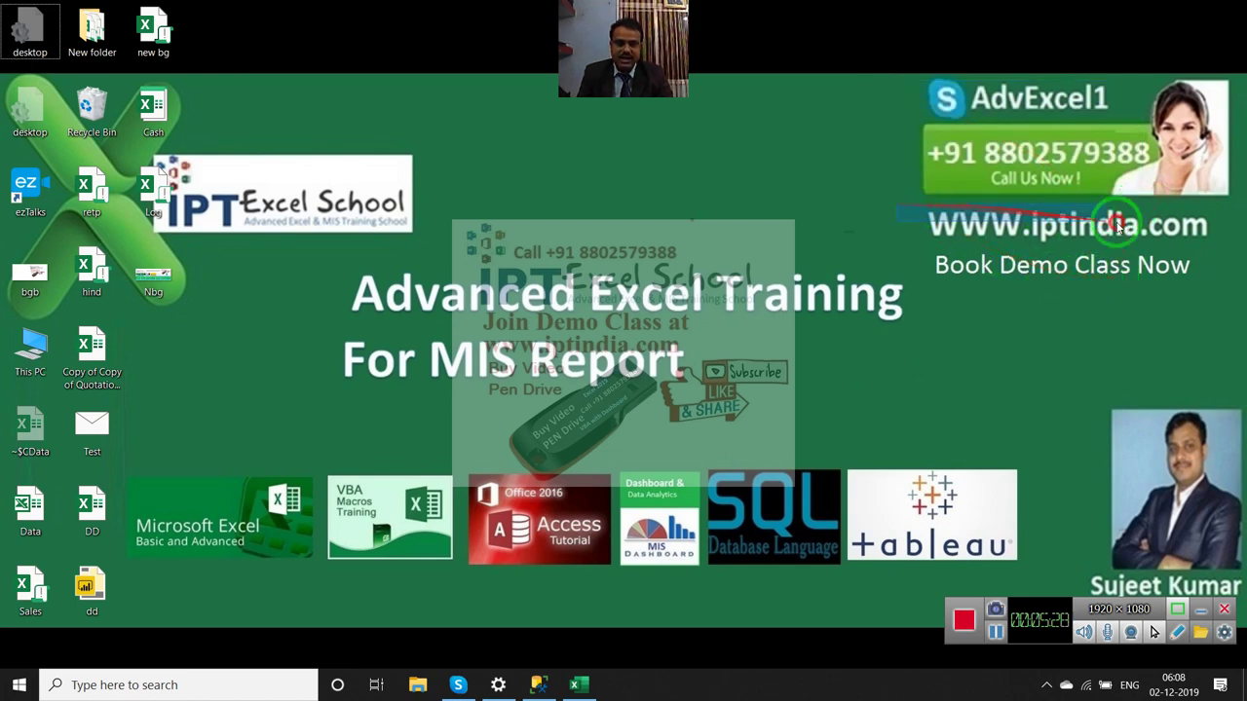